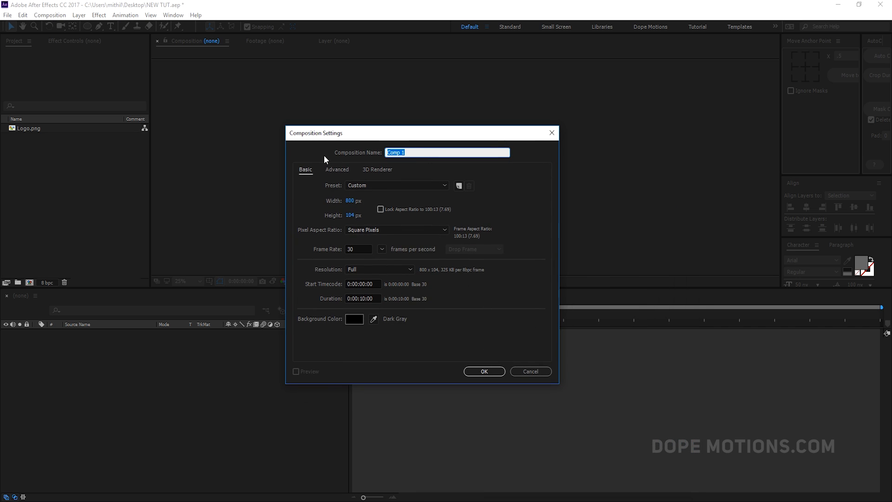
Create a composition named Main from the HDTV 1080 29.97 preset with a 30 fps frame rate, and enlarge the preview area.
text(Main)
click(368, 185)
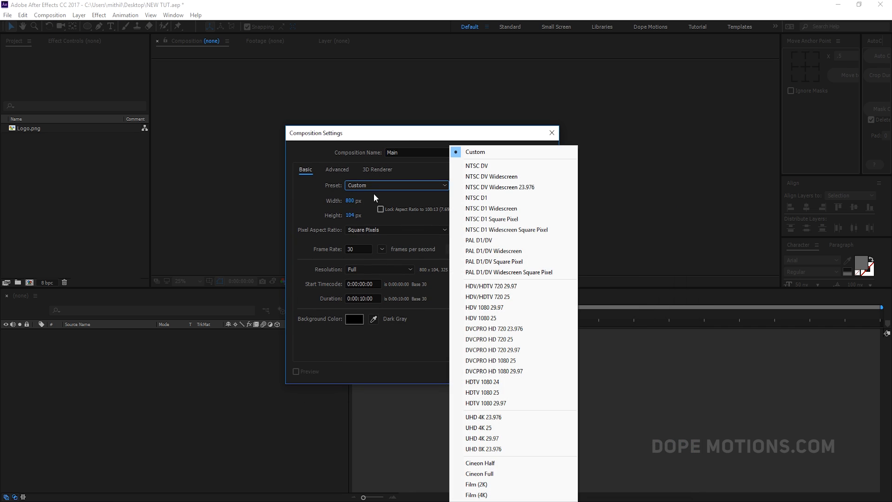
click(490, 403)
click(382, 250)
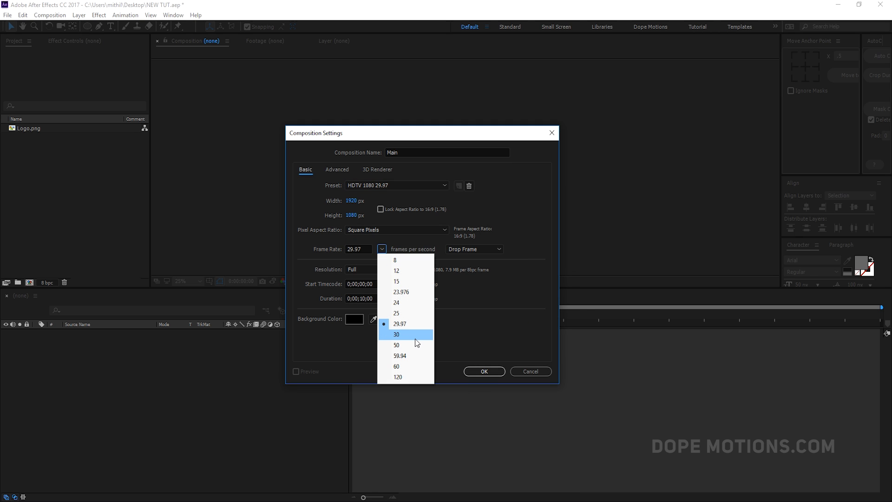
click(411, 336)
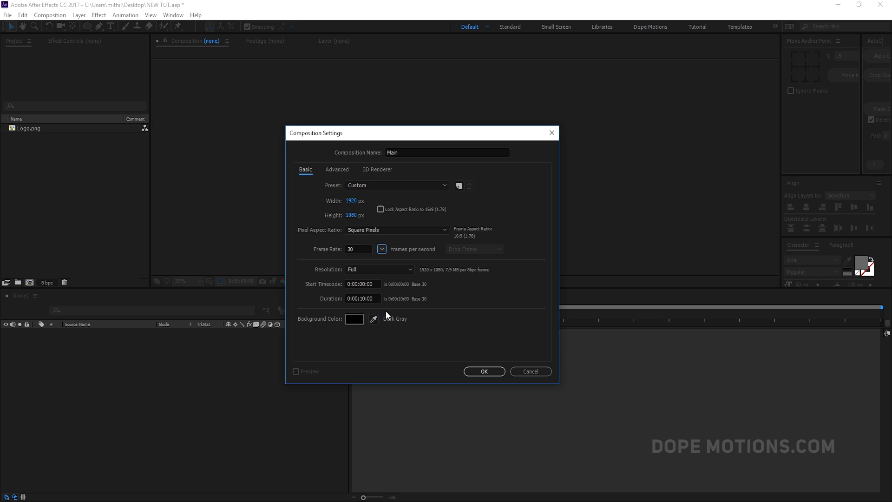
click(499, 372)
drag(277, 288, 281, 365)
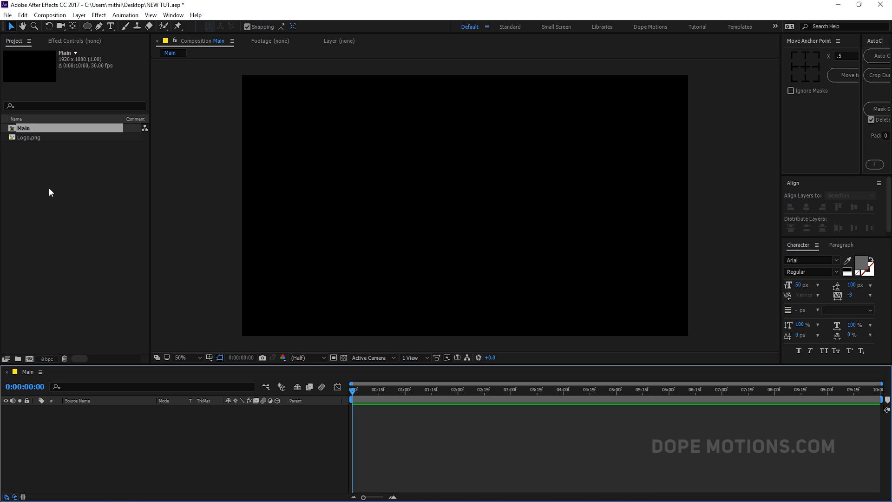
Create a separate 1920 × 1080, 30 fps composition named Logo and place Logo.png in it instead of in Main.
drag(26, 138, 93, 393)
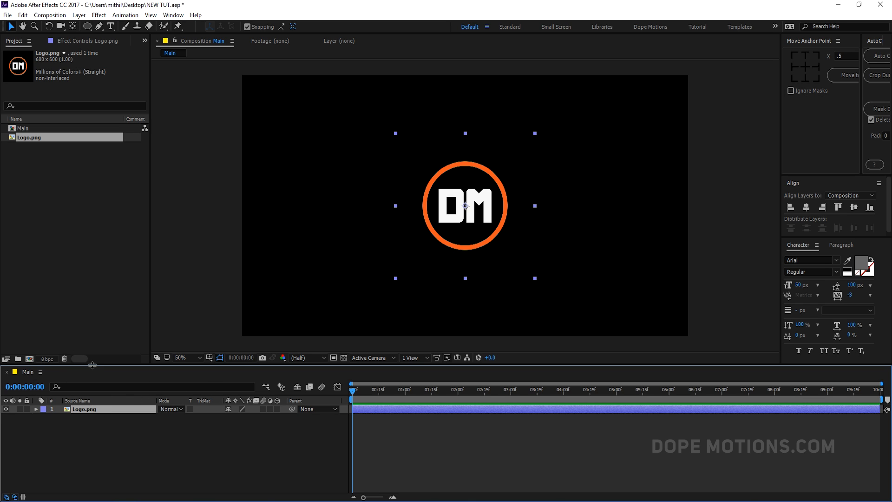
key(Delete)
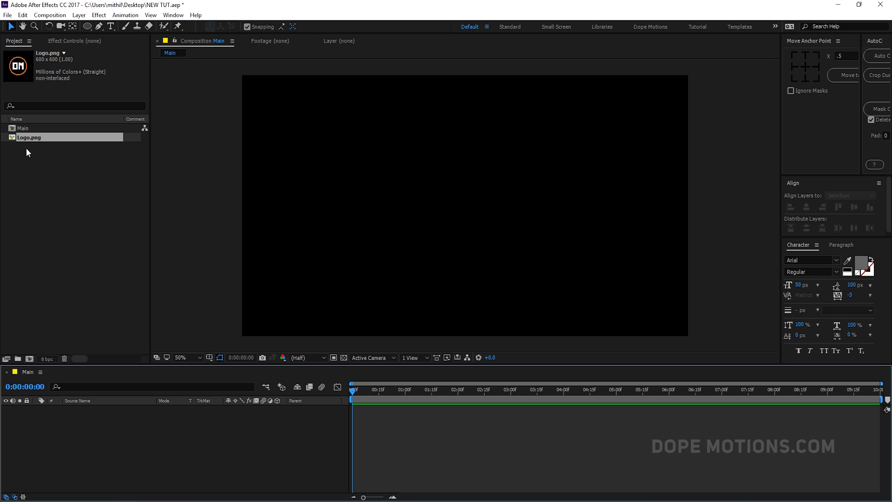
click(29, 358)
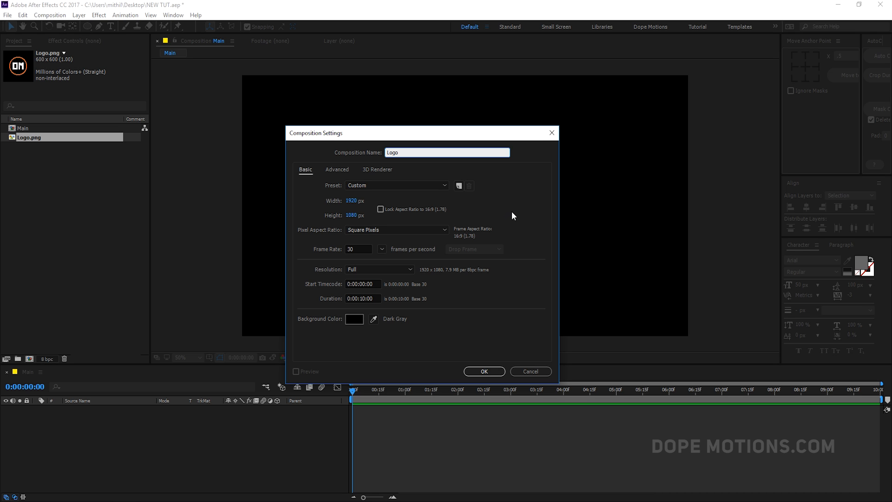
key(Return)
click(479, 374)
drag(26, 147, 186, 446)
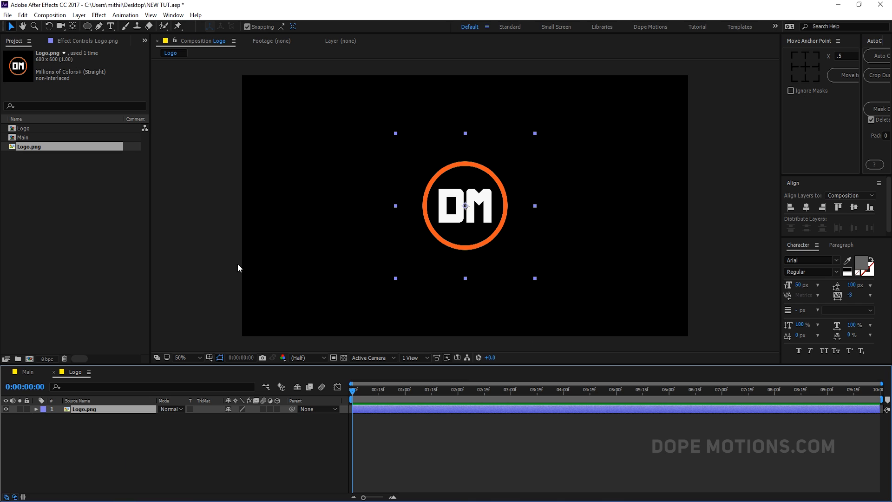
Scale the Logo.png layer in the Logo composition to 75%.
key(s)
click(255, 417)
text(85)
click(241, 440)
click(252, 417)
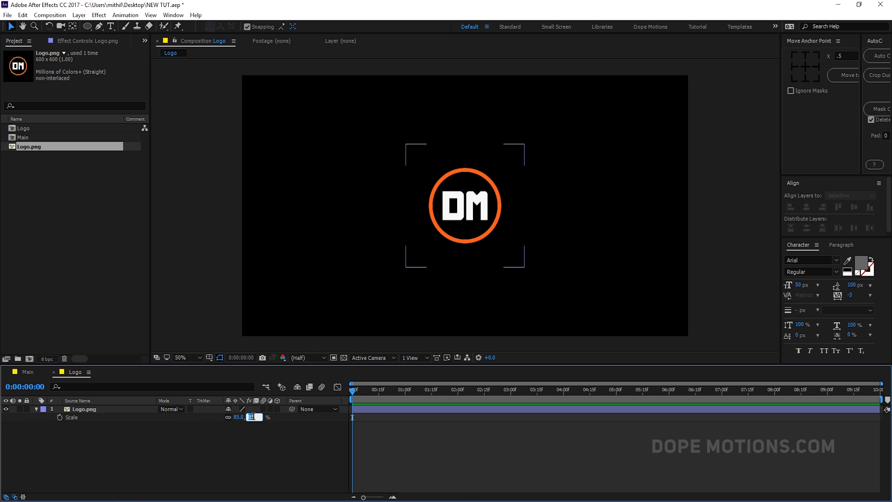
text(75)
click(238, 436)
Nest the Logo composition as a layer in the Main composition and deselect it.
click(26, 378)
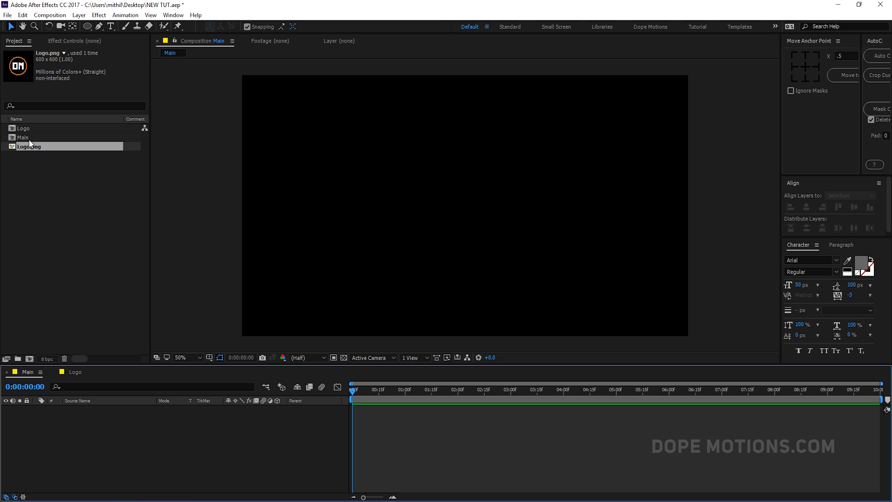
drag(28, 130, 127, 440)
click(218, 436)
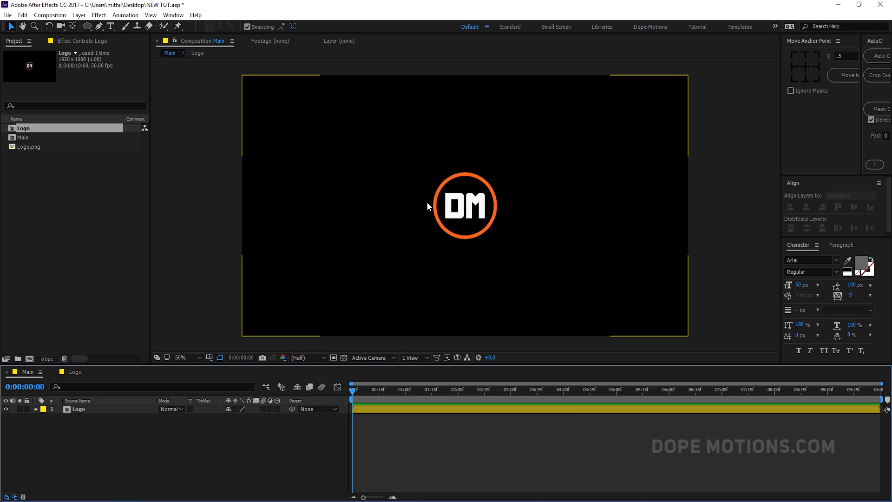
Add a composition-sized ellipse shape layer above the Logo layer and set its stroke color to white.
click(86, 27)
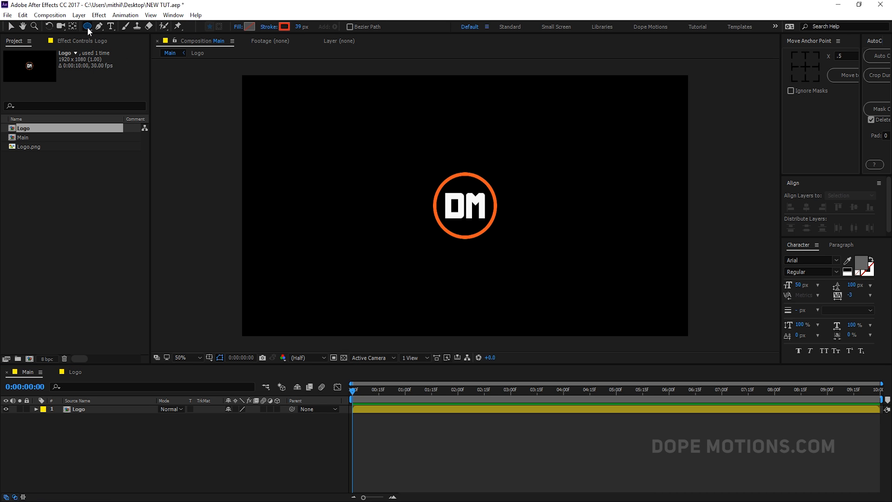
double_click(88, 25)
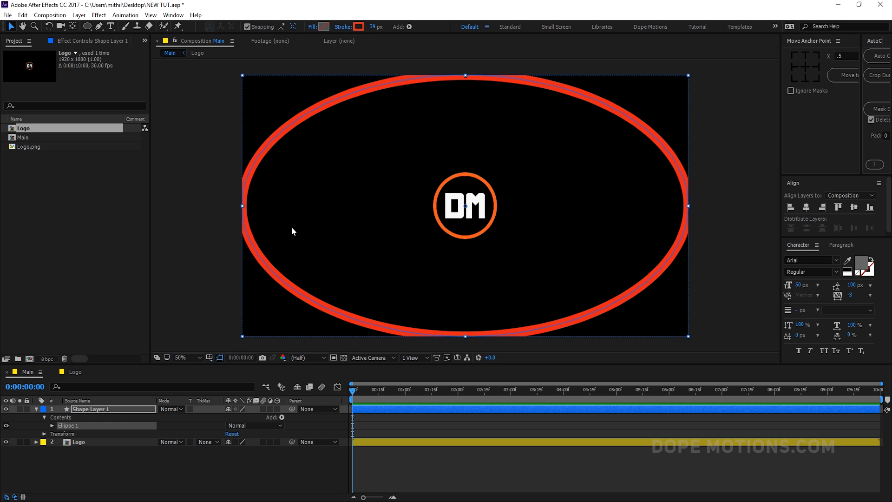
click(359, 27)
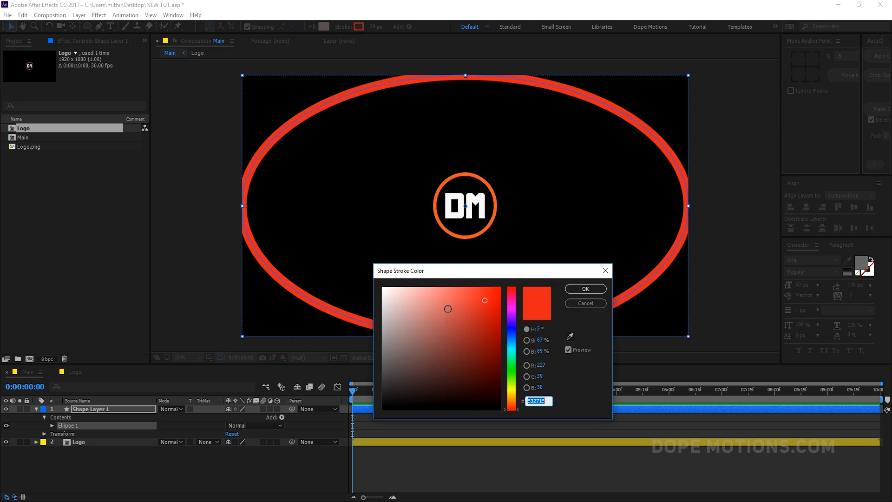
drag(409, 307, 301, 251)
click(575, 289)
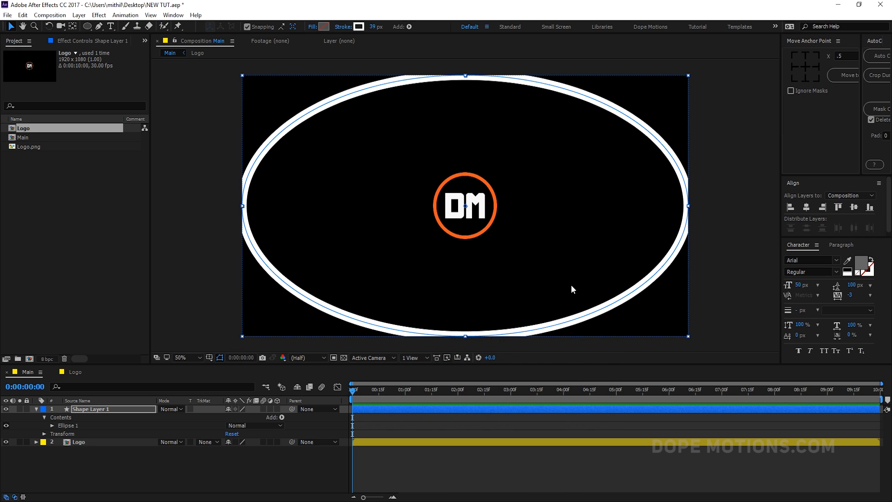
Make the ellipse path a perfect circle and reduce its size to 182 × 182.
click(51, 426)
click(88, 439)
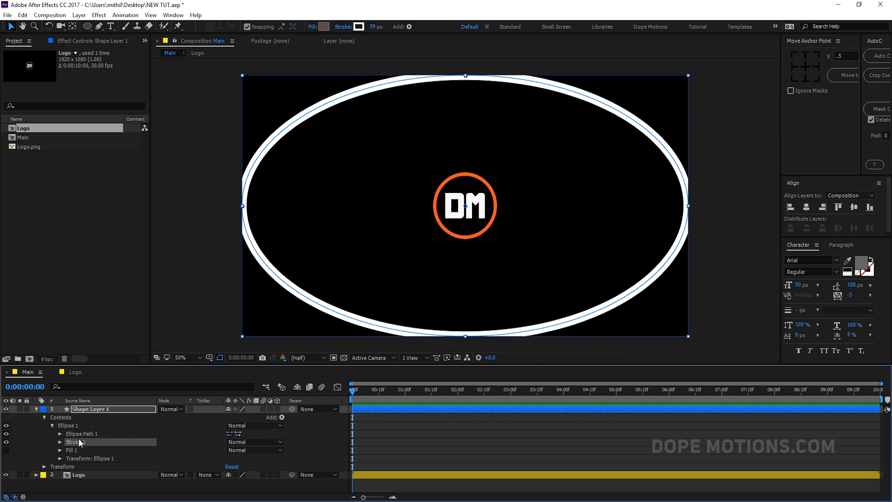
click(61, 434)
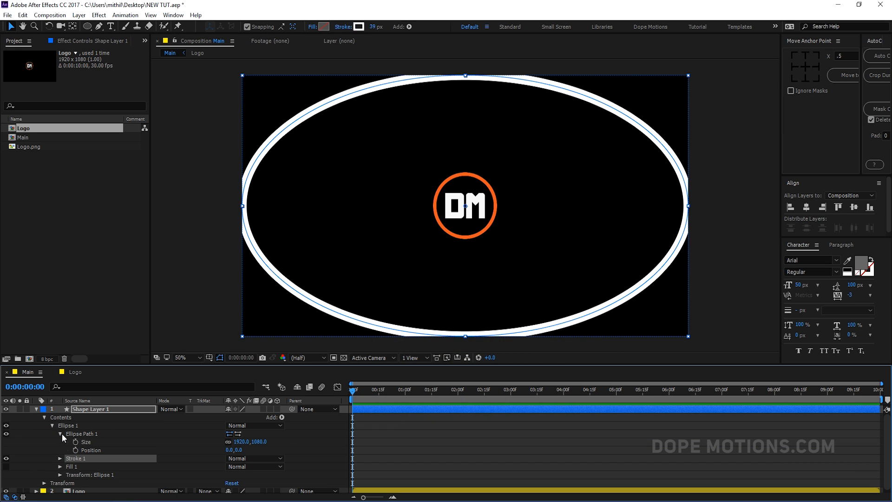
click(231, 444)
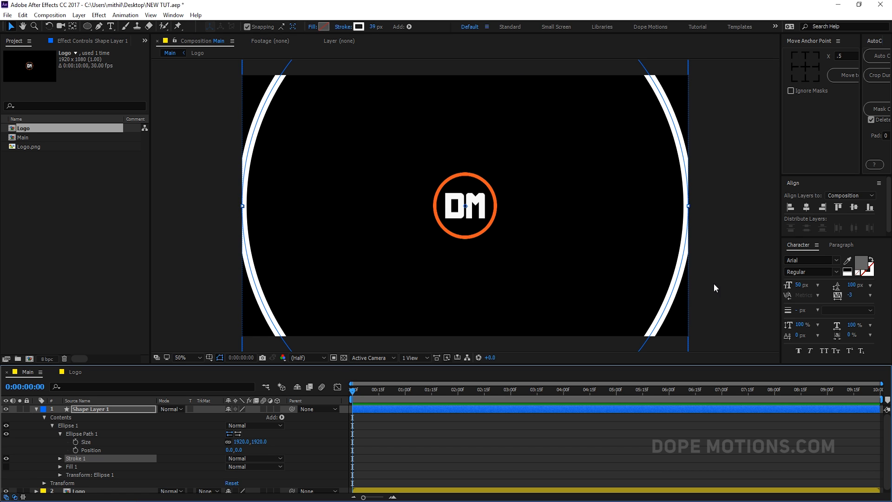
drag(243, 442, 40, 461)
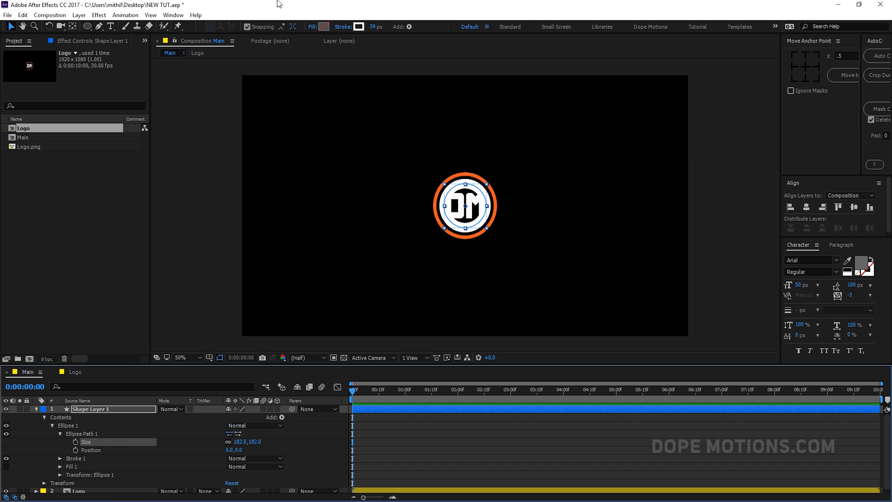
Set the circle's stroke width to 160 px.
drag(372, 30, 370, 31)
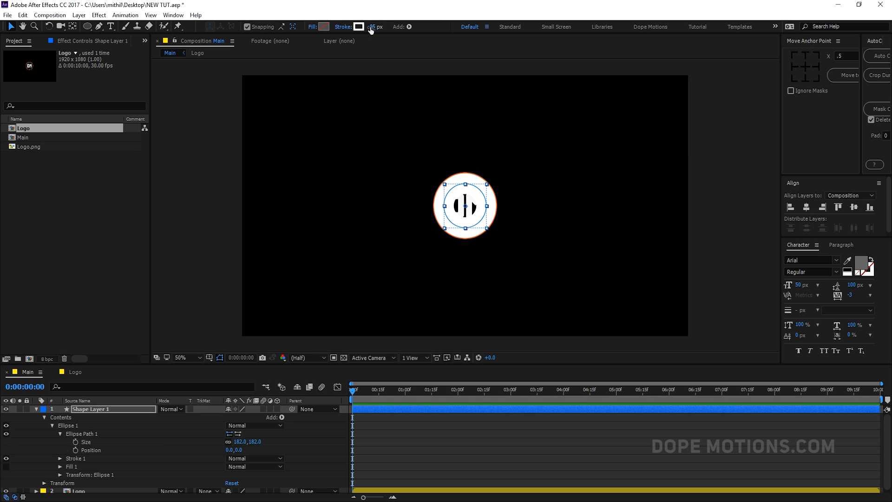
text(16)
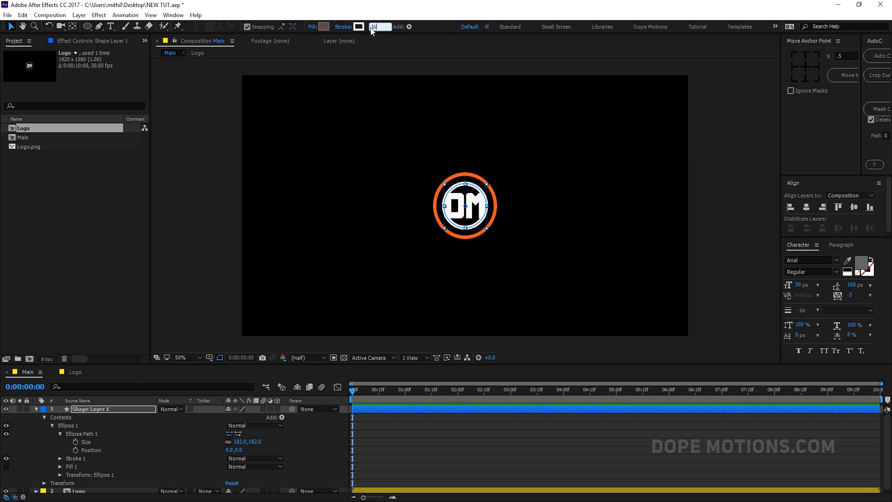
text(0)
key(Return)
click(446, 423)
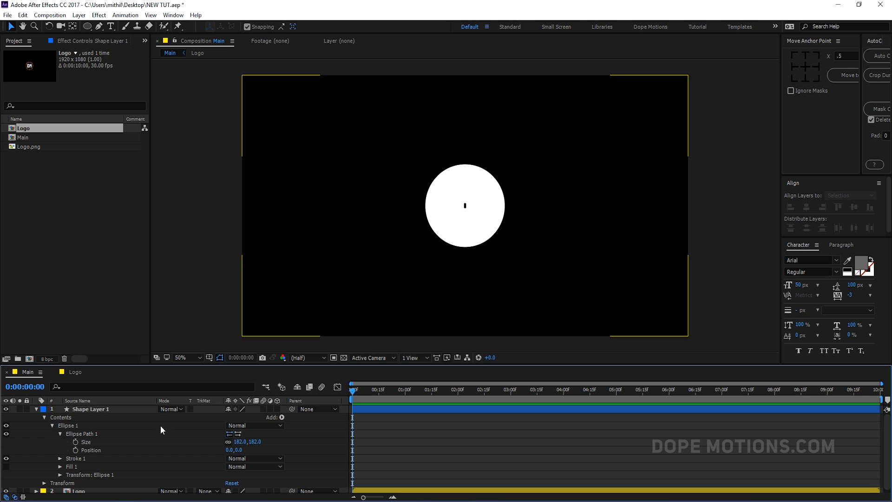
Reduce the circle's path size to 124 × 124 and hide the layer controls in the viewer.
drag(256, 445, 250, 420)
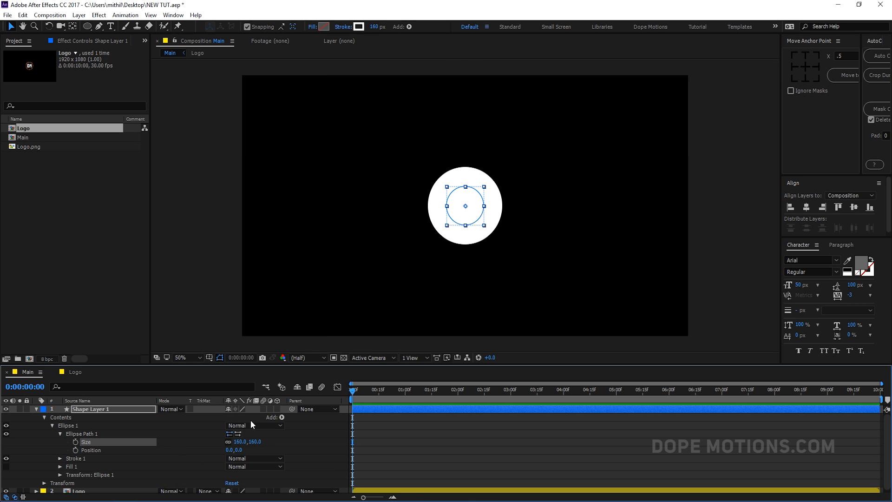
key(ctrl+shift+h)
key(slash)
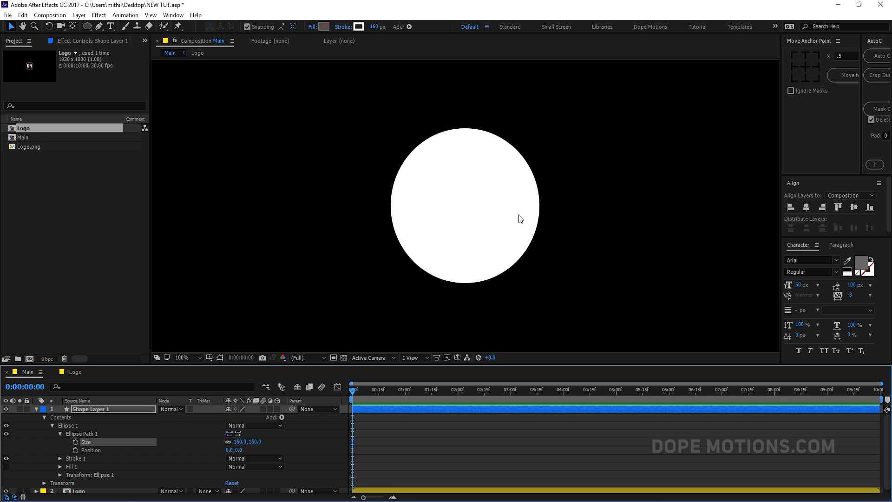
scroll(449, 200, down, 1)
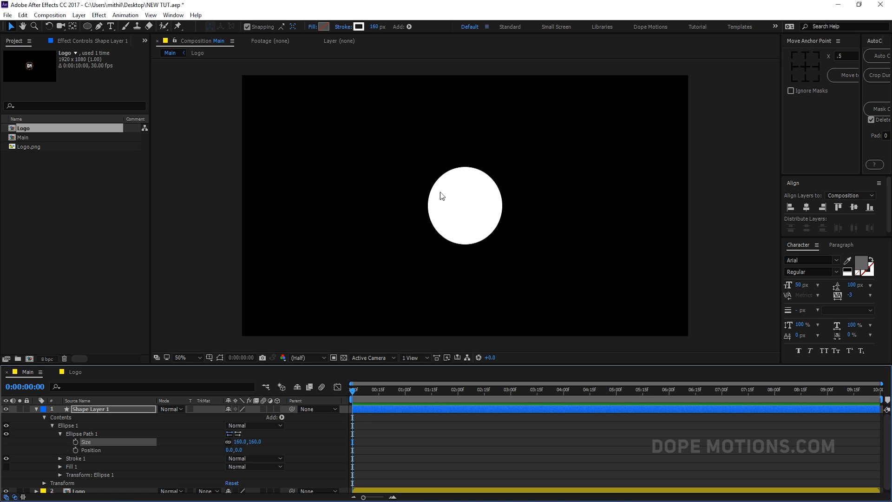
click(94, 411)
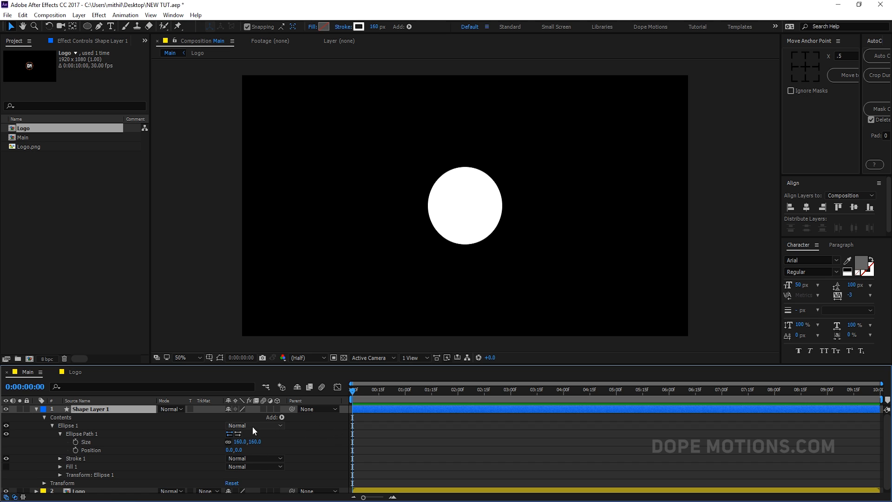
mouse_move(253, 442)
mouse_down()
mouse_move(234, 444)
mouse_move(245, 447)
mouse_up()
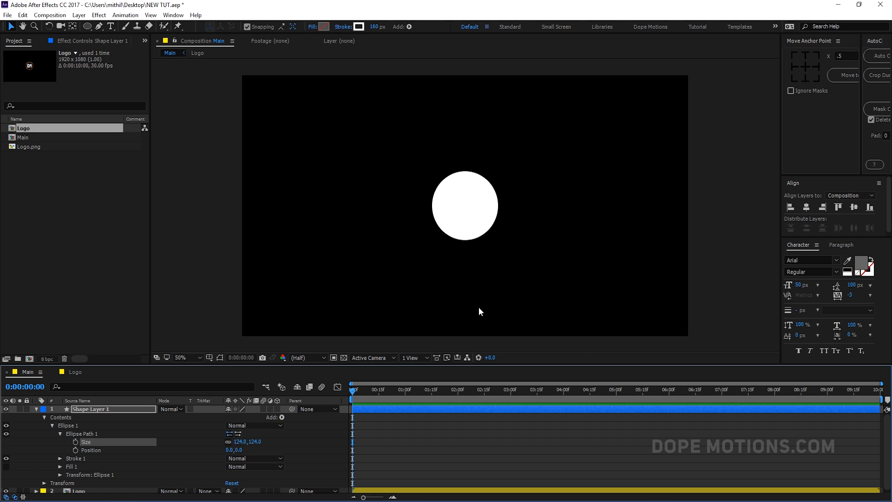
Add Trim Paths to the ellipse of Shape Layer 1 and set its End value to 28%.
click(61, 435)
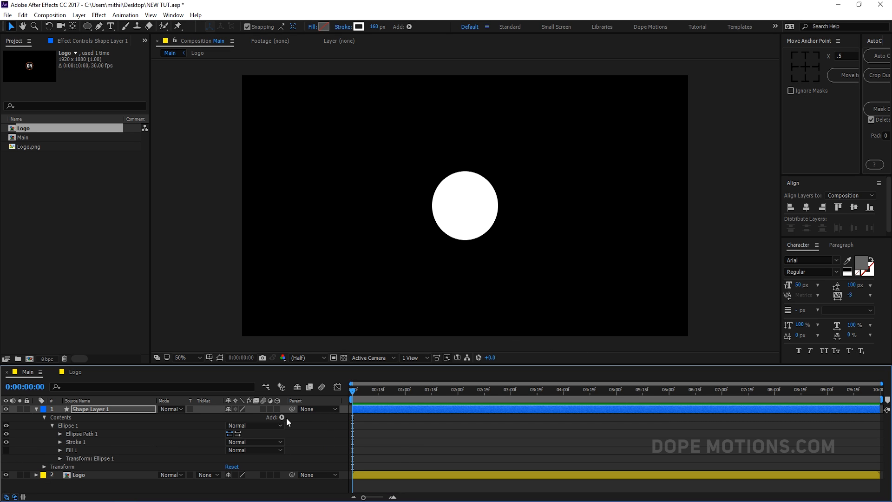
click(282, 418)
click(310, 365)
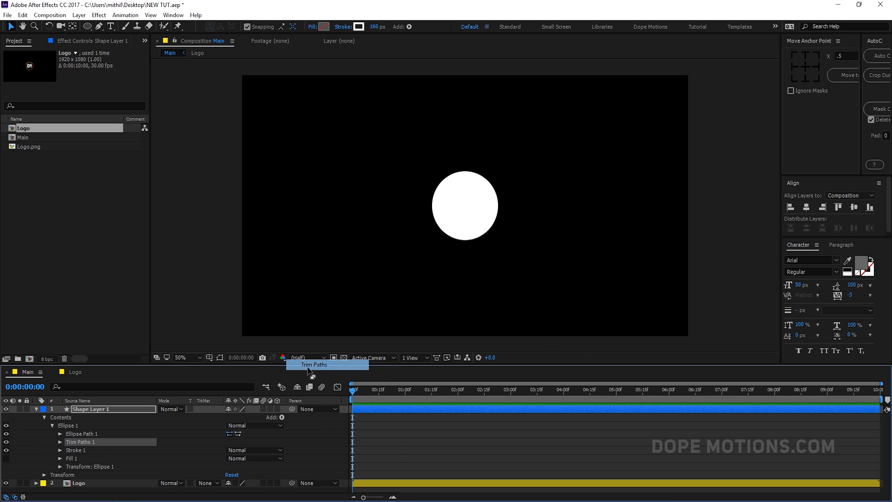
click(60, 442)
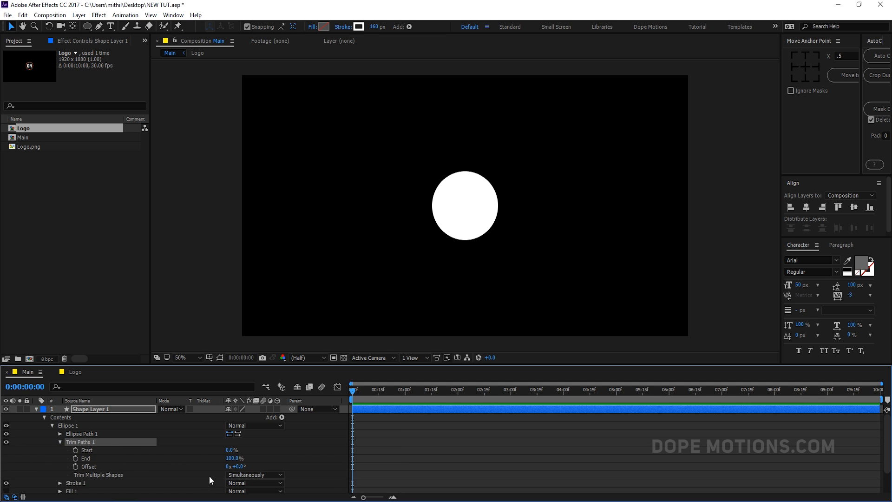
drag(232, 459, 197, 460)
Reduce the trimmed circle's stroke width to 122 px and enlarge its path size to 154 × 154.
key(/)
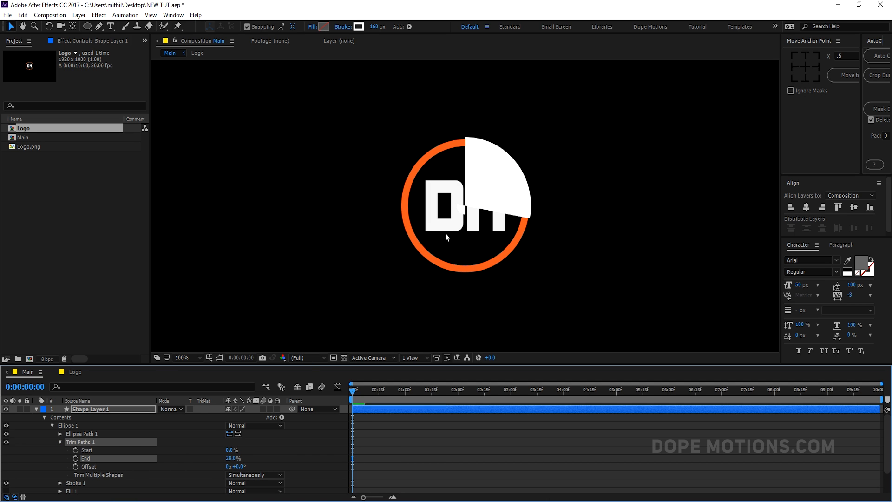
key(period)
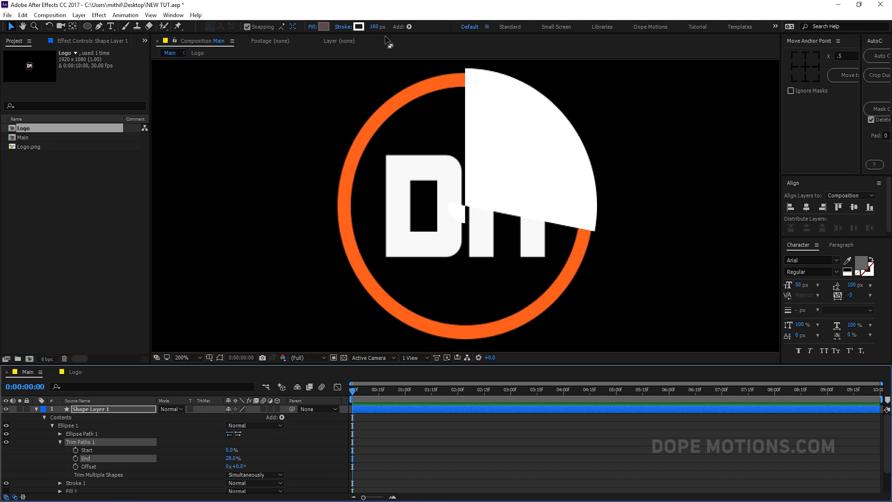
drag(375, 27, 359, 33)
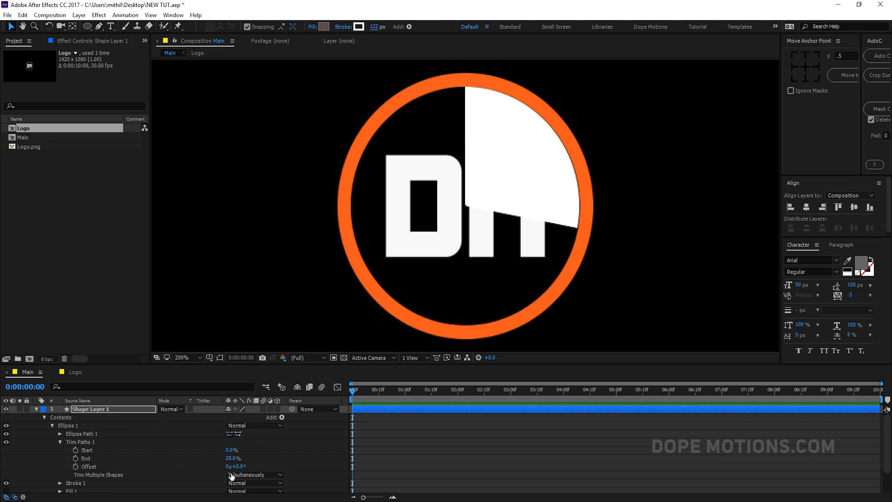
click(61, 434)
click(61, 433)
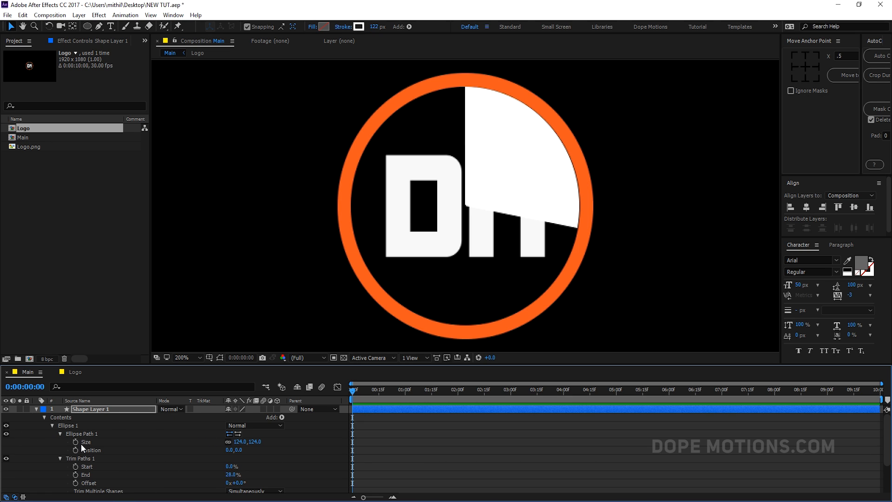
drag(253, 442, 265, 439)
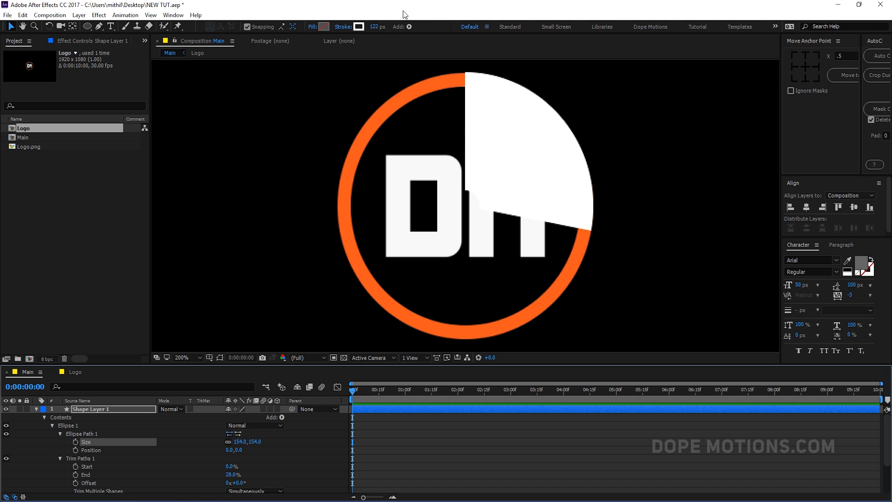
Try a stroke width of 131 px and a path size of 133 × 133 on the trimmed circle.
drag(373, 28, 383, 24)
drag(256, 442, 247, 443)
drag(371, 30, 368, 26)
Set the ellipse's path size to 150 × 150 and the shape layer's stroke width to 150 px.
click(256, 442)
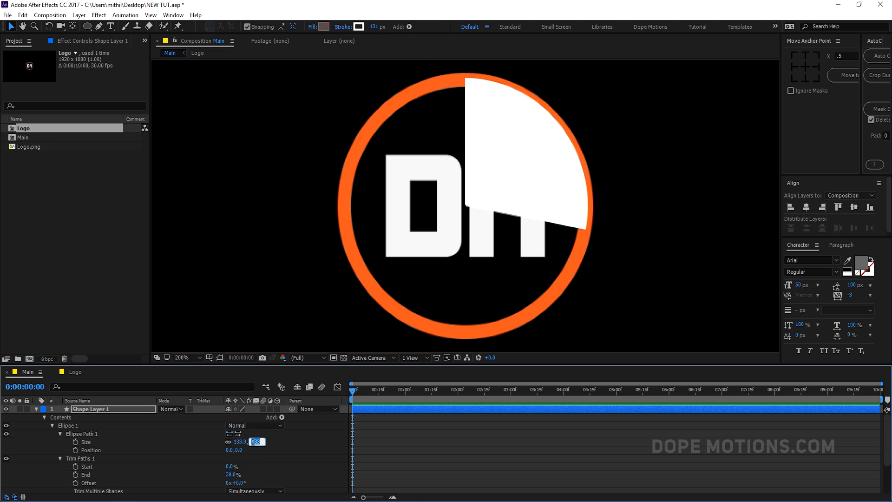
text(150)
click(305, 444)
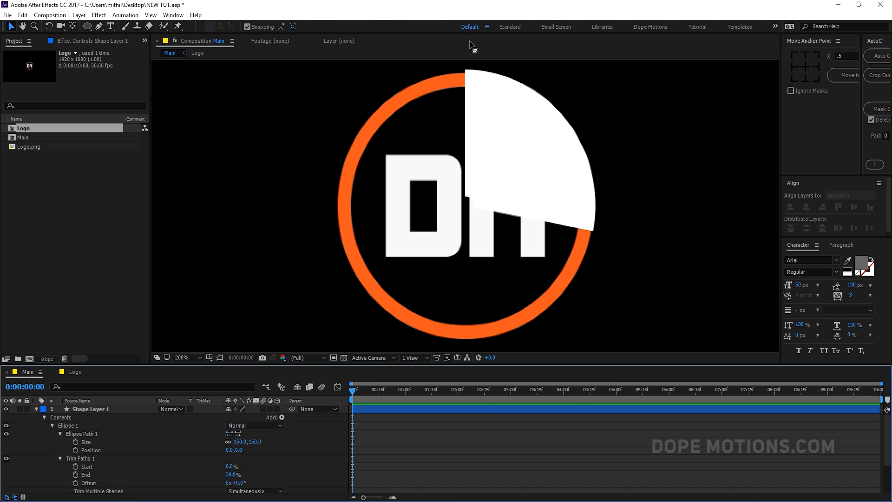
click(111, 412)
click(376, 26)
text(150)
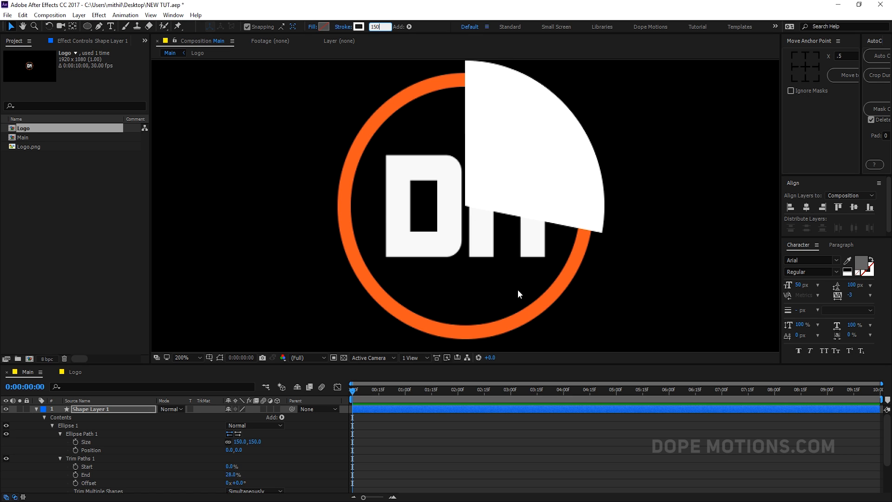
click(162, 438)
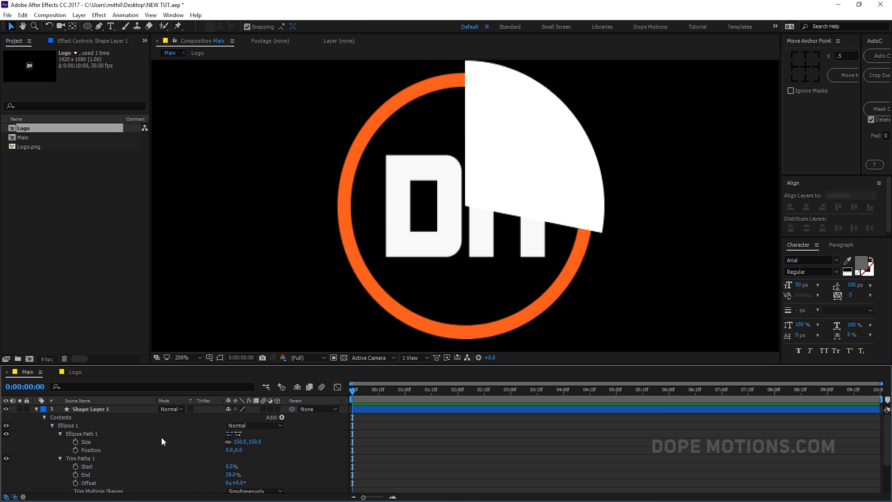
Collapse the ellipse path properties and set the Trim Paths End value to 25%, leaving a quarter wedge.
click(60, 434)
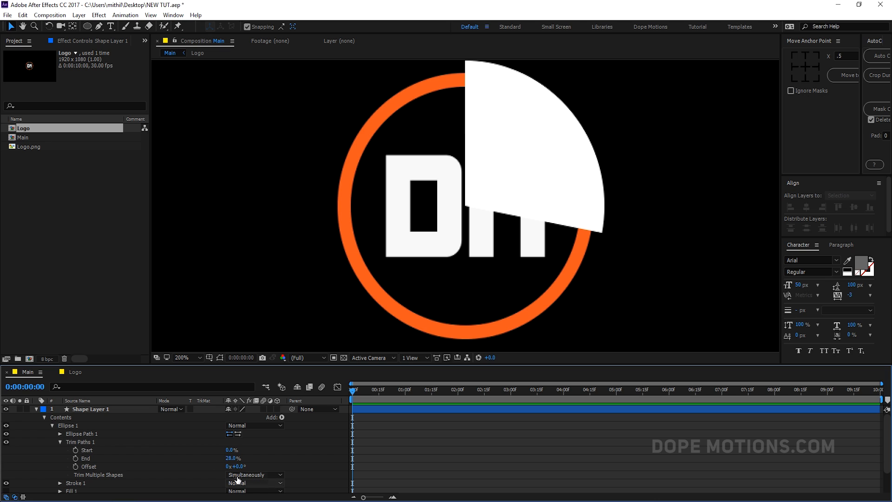
click(231, 458)
text(50)
key(Return)
click(237, 457)
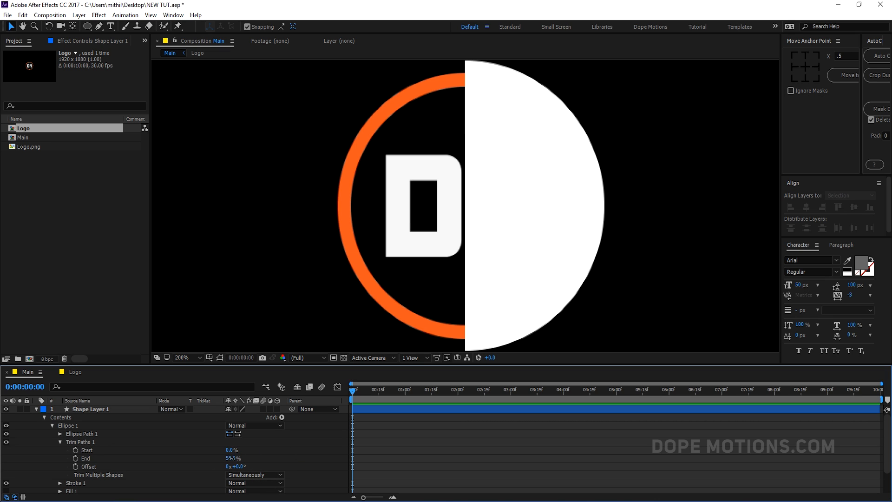
text(25)
key(Return)
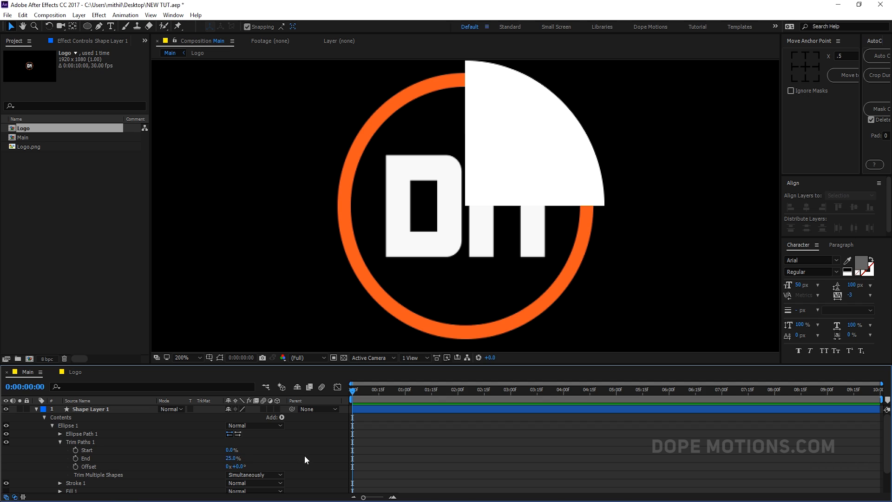
Collapse the properties of Shape Layer 1 and rename the layer as 01.
key(comma)
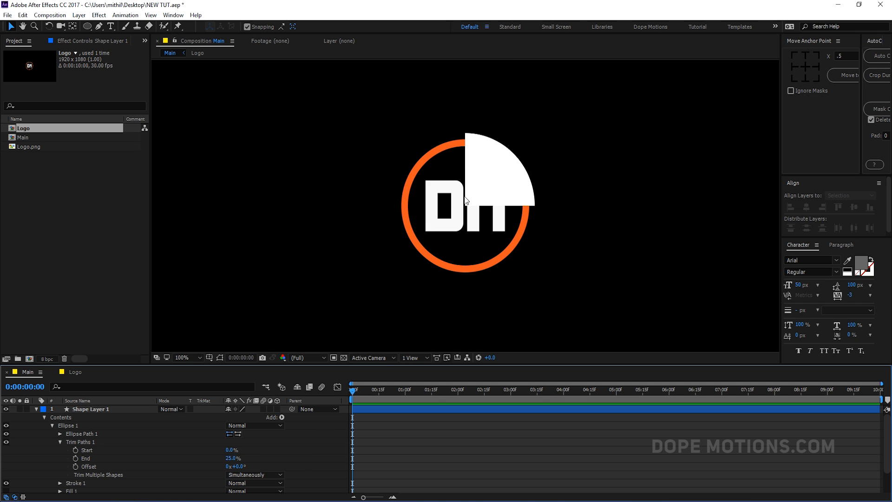
click(36, 409)
click(78, 409)
key(Return)
text(01)
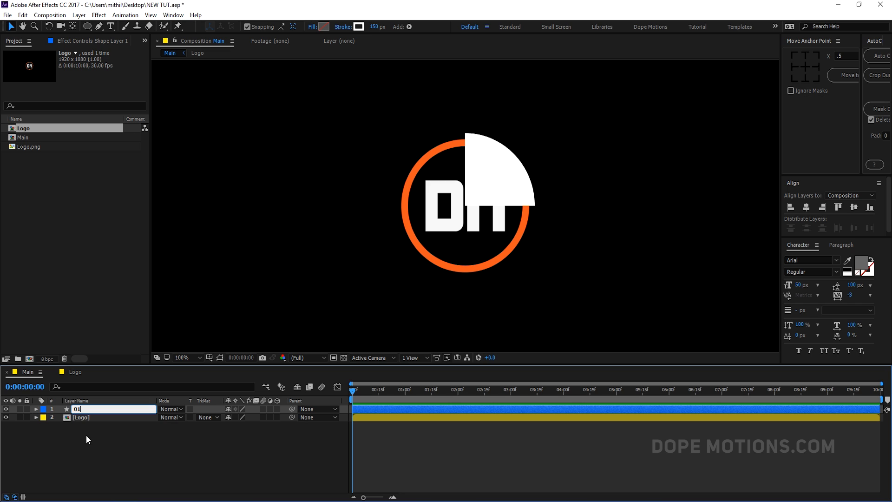
click(86, 435)
Duplicate shape layer 01 and set the copy's rotation to 90°.
click(86, 410)
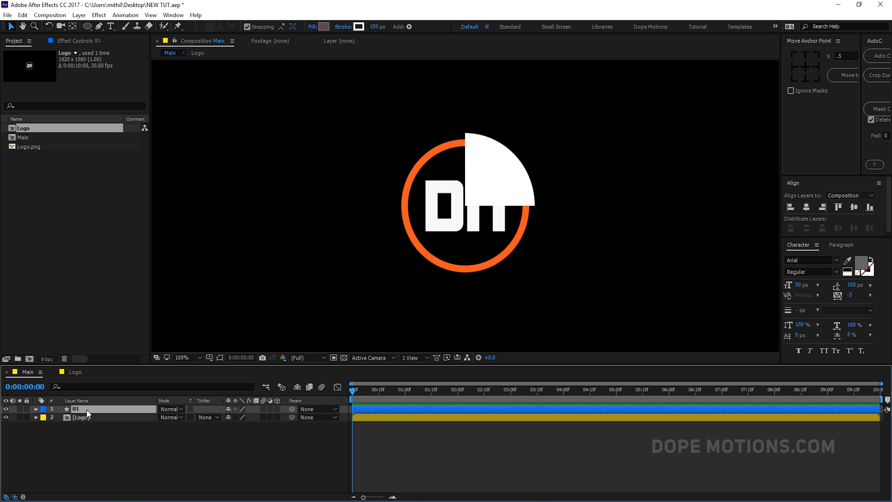
key(ctrl+d)
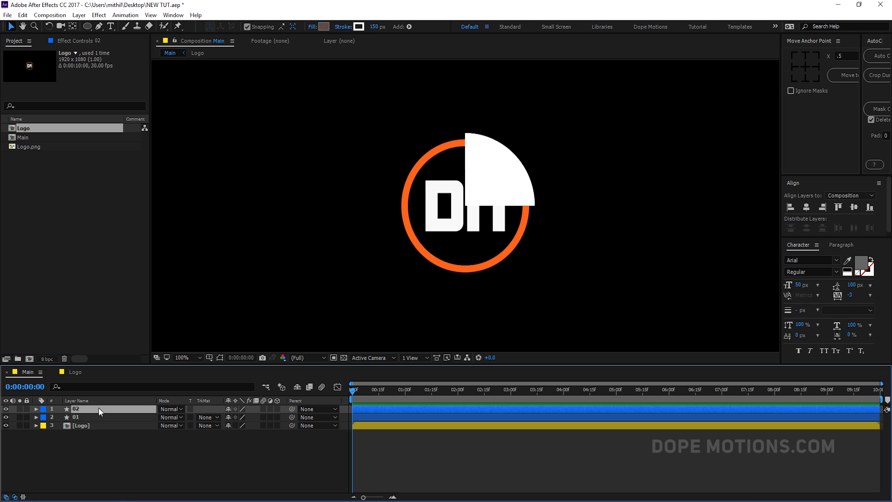
key(r)
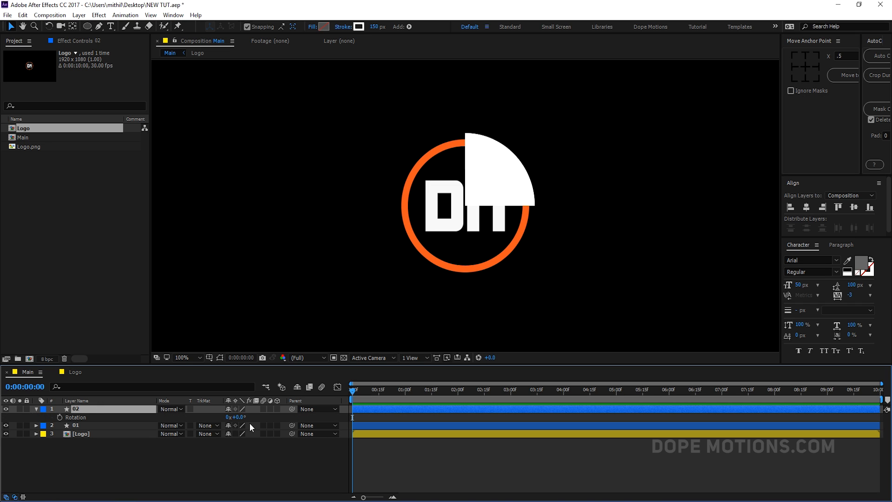
click(239, 417)
text(90)
click(251, 444)
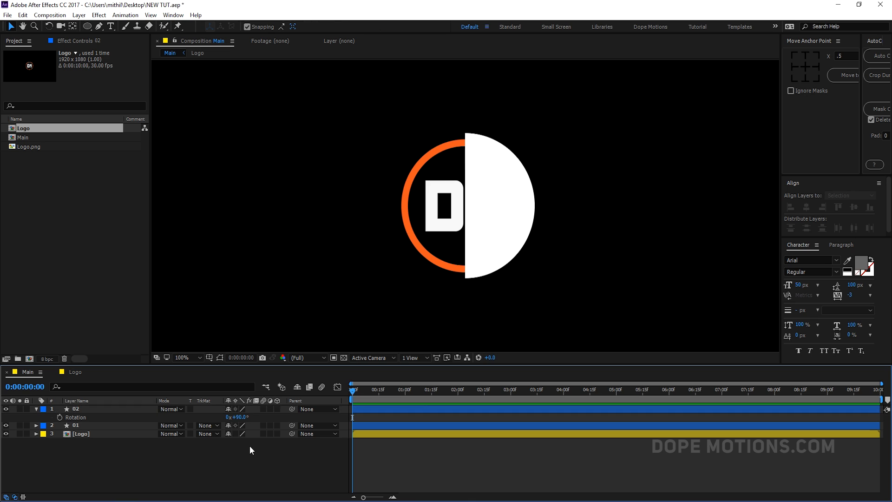
Duplicate shape layer 02 and set the new copy's rotation to 180°.
click(108, 412)
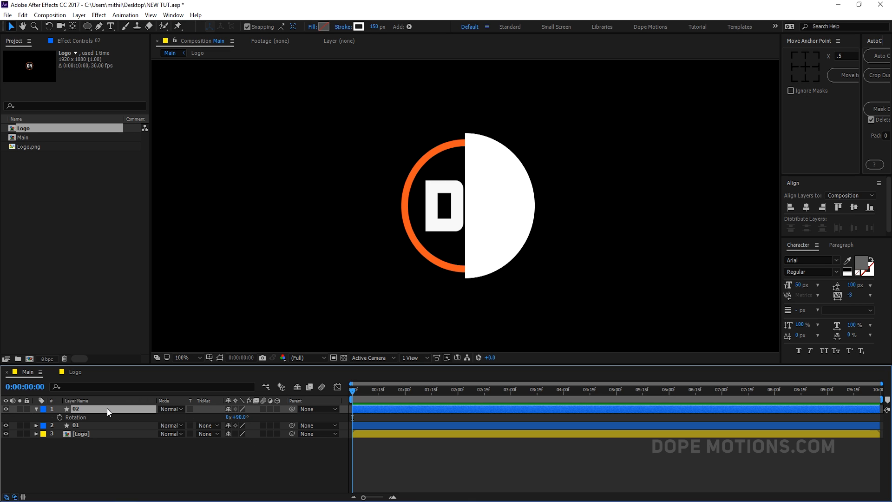
key(ctrl+d)
key(r)
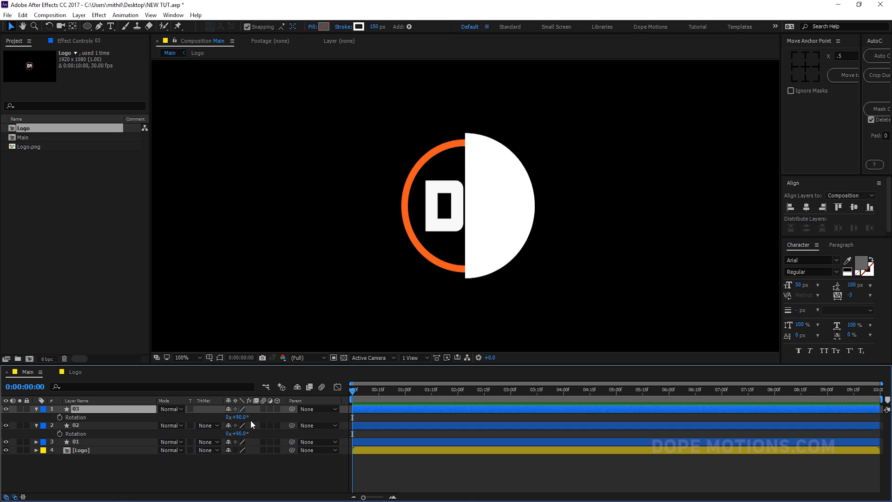
drag(240, 420, 285, 417)
drag(283, 417, 281, 417)
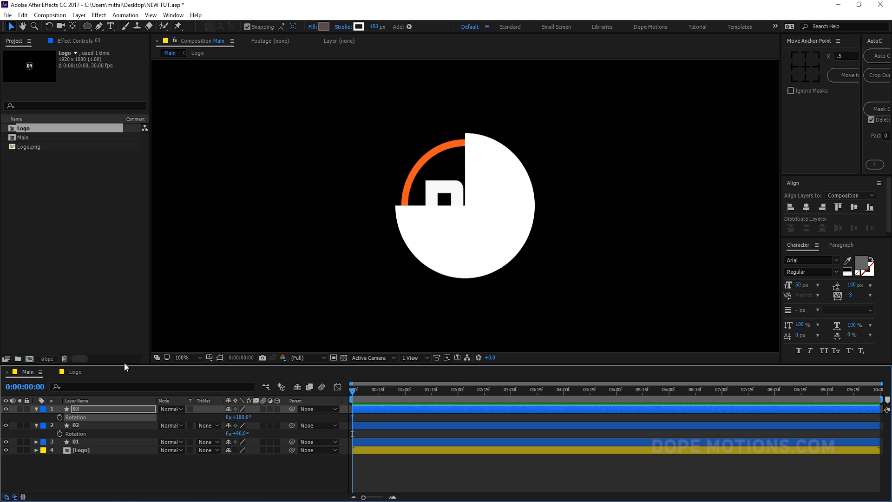
Duplicate shape layer 03 and set the new copy's rotation to 270°, completing the circle.
click(76, 409)
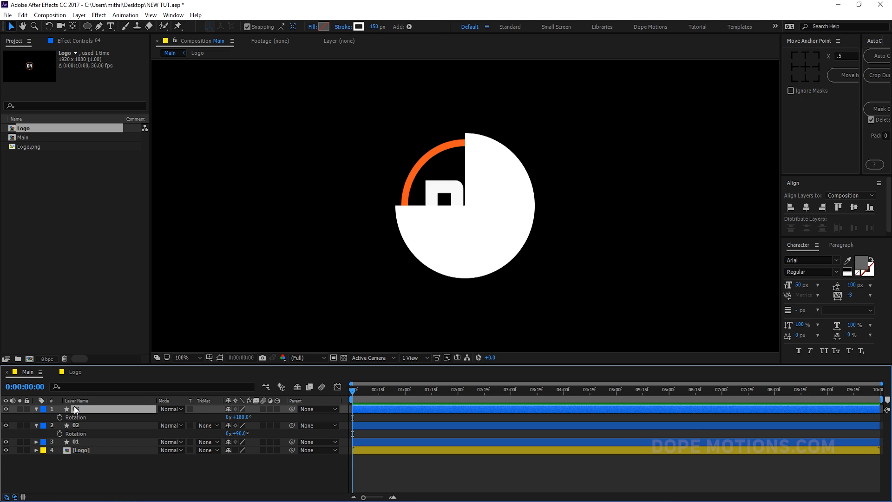
key(ctrl+d)
key(r)
drag(240, 416, 292, 424)
key(Return)
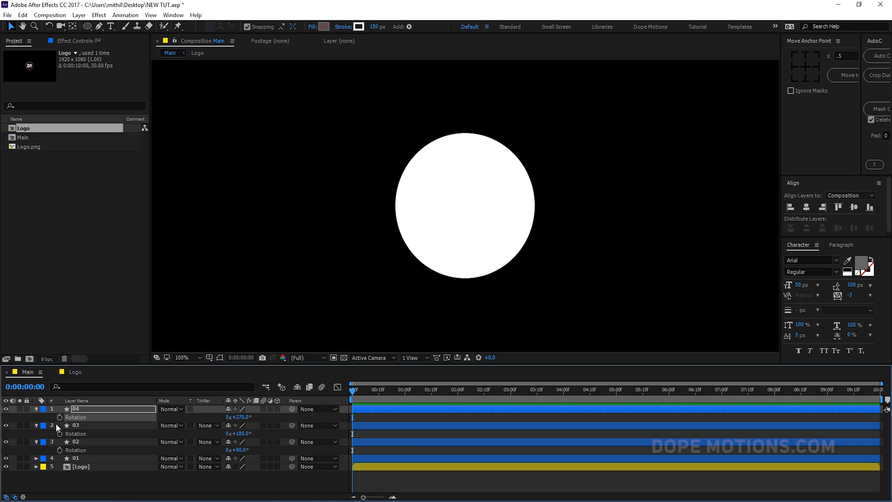
Collapse the rotation properties of shape layers 04, 03 and 02, and leave all layers deselected.
click(36, 410)
click(37, 418)
click(36, 425)
click(84, 409)
click(80, 419)
click(80, 426)
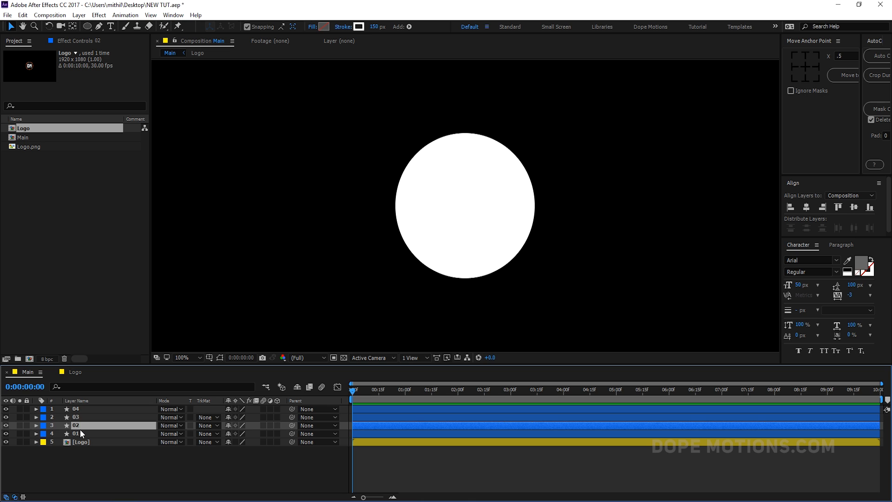
click(79, 434)
click(109, 455)
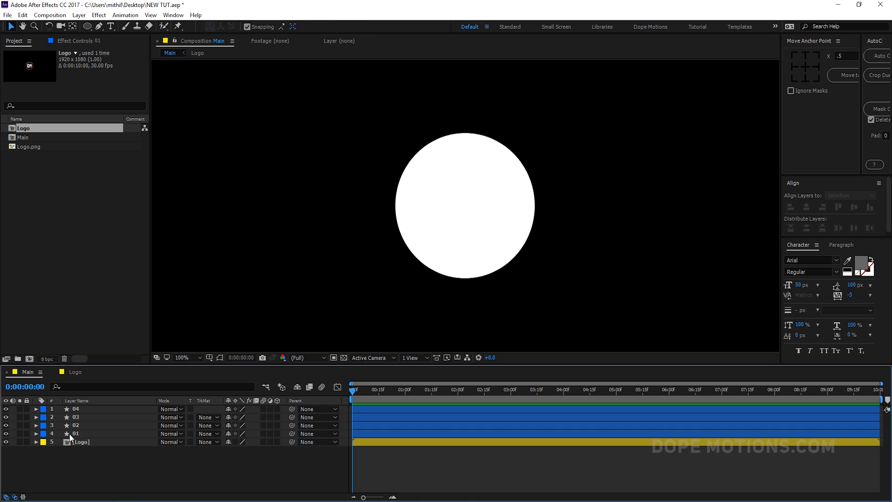
Duplicate the Logo layer three times and arrange the layers so one Logo copy sits directly beneath each shape layer.
click(89, 444)
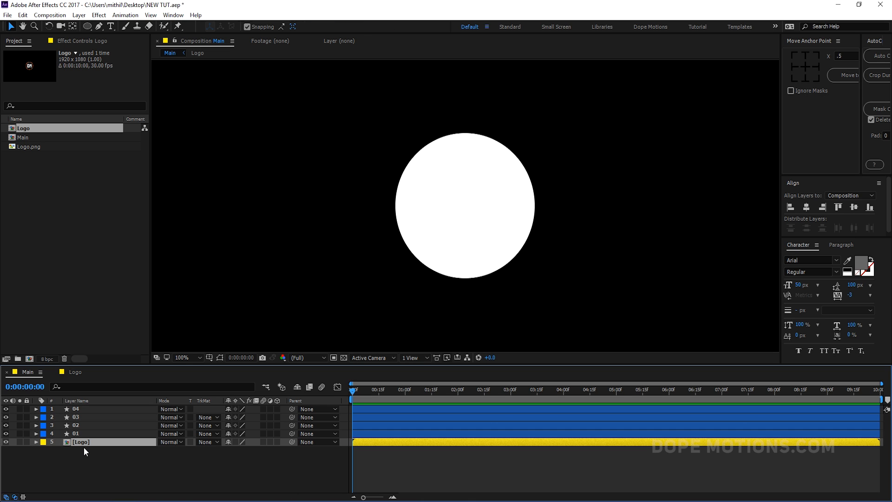
key(ctrl+d)
key(ctrl+d)
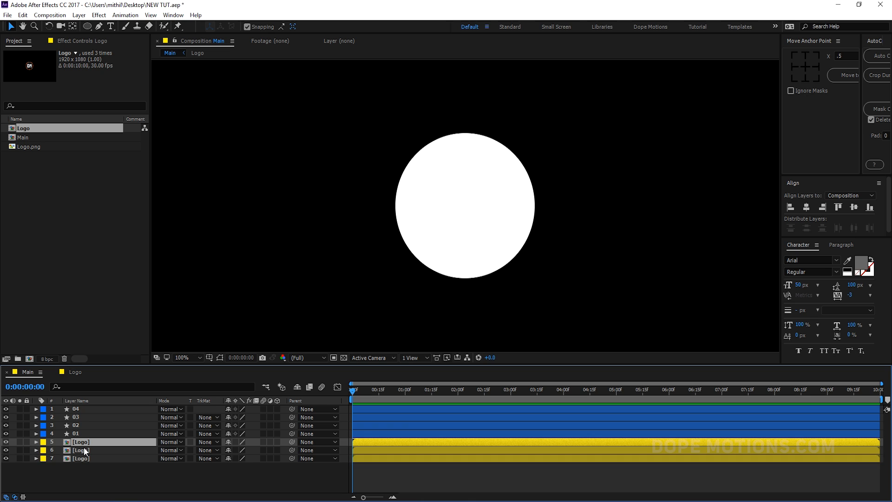
key(ctrl+d)
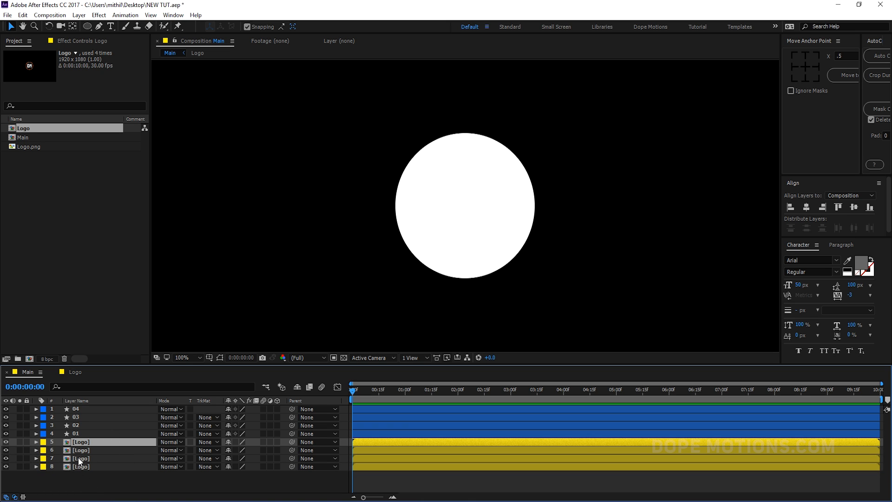
drag(86, 446, 82, 414)
mouse_move(83, 450)
mouse_down()
mouse_move(84, 432)
mouse_move(86, 447)
mouse_up()
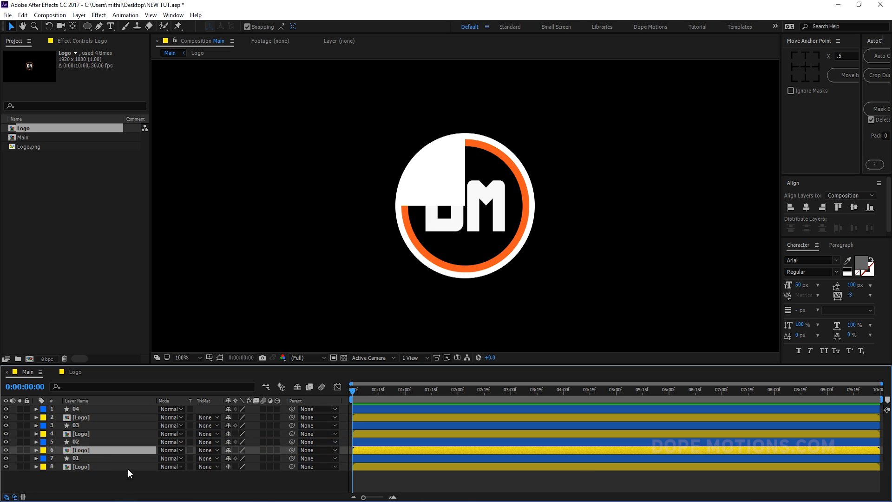
Set the track matte of all four Logo layers to Alpha Matte, using the shape layer above each.
click(81, 468)
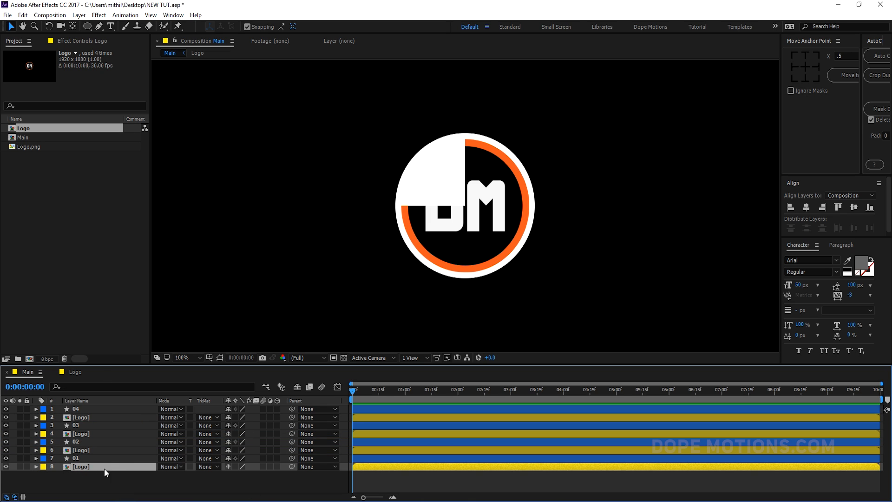
ctrl+click(82, 450)
ctrl+click(82, 434)
ctrl+click(84, 417)
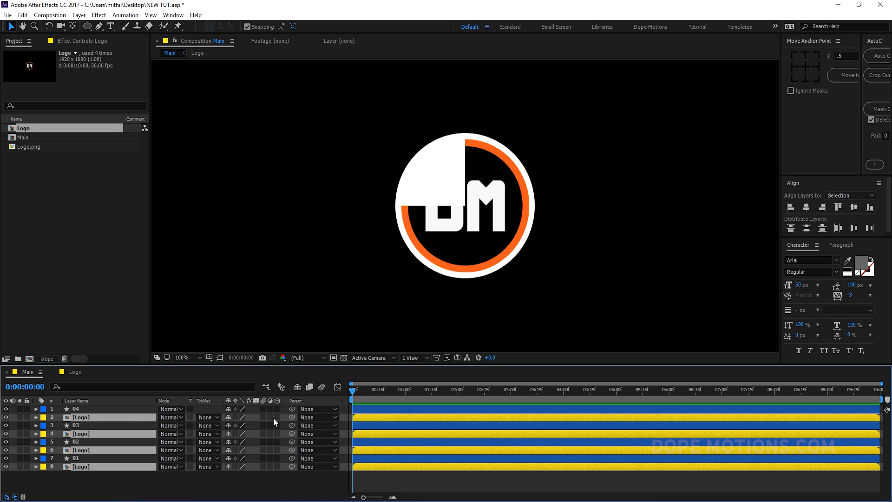
click(208, 417)
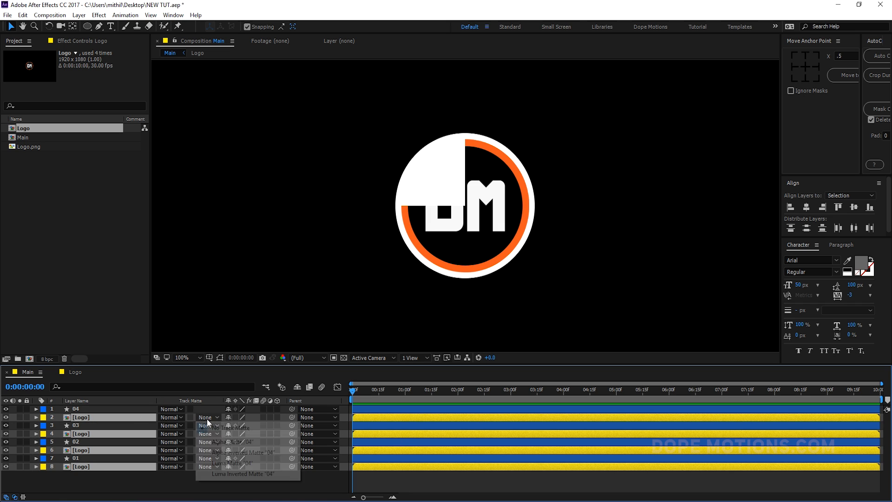
click(229, 442)
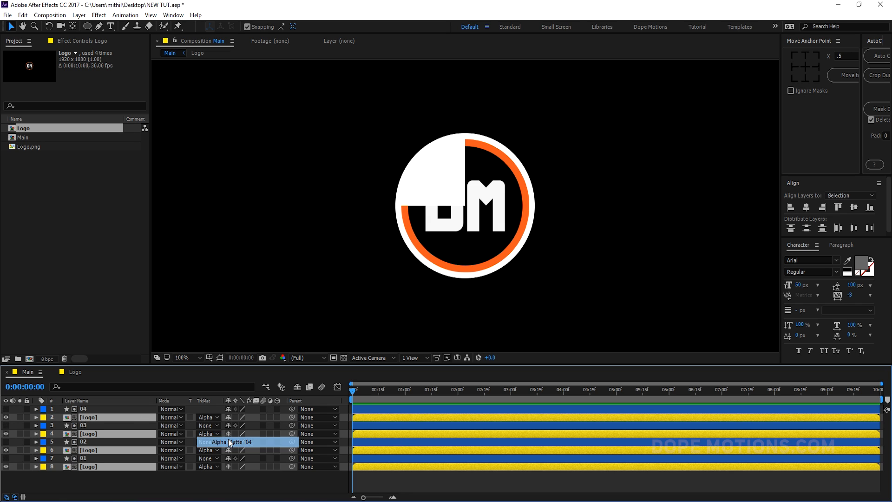
click(216, 481)
scroll(312, 202, down, 2)
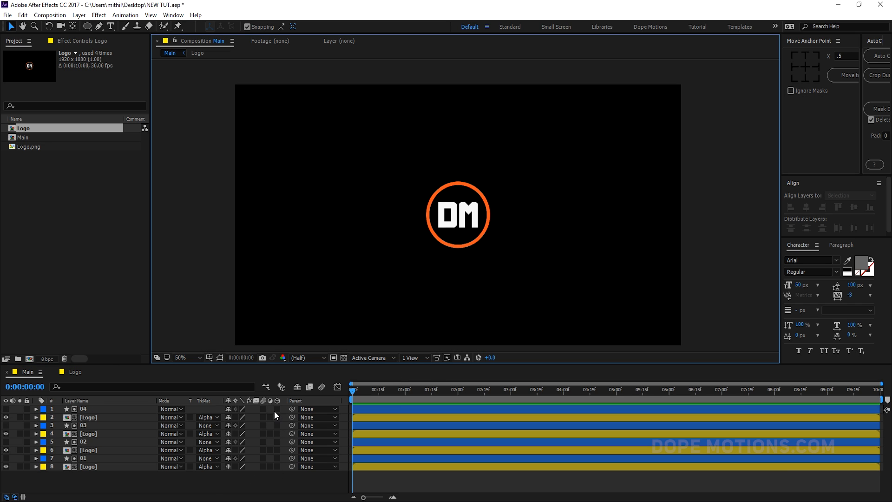
Make all eight layers 3D and show the layer controls in the viewer.
drag(277, 409, 281, 466)
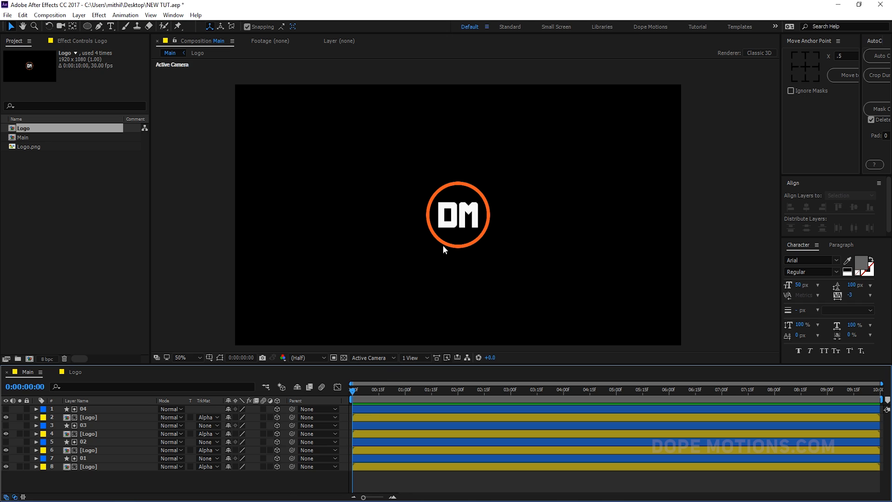
key(ctrl+shift+h)
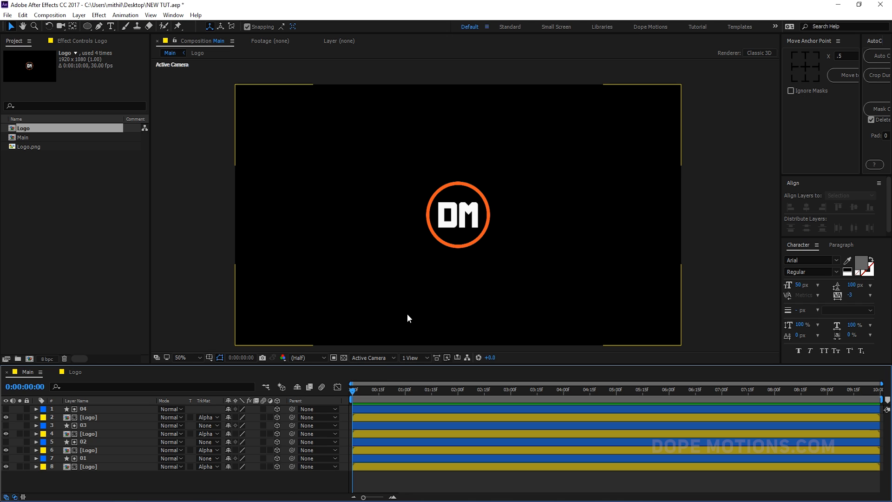
click(538, 200)
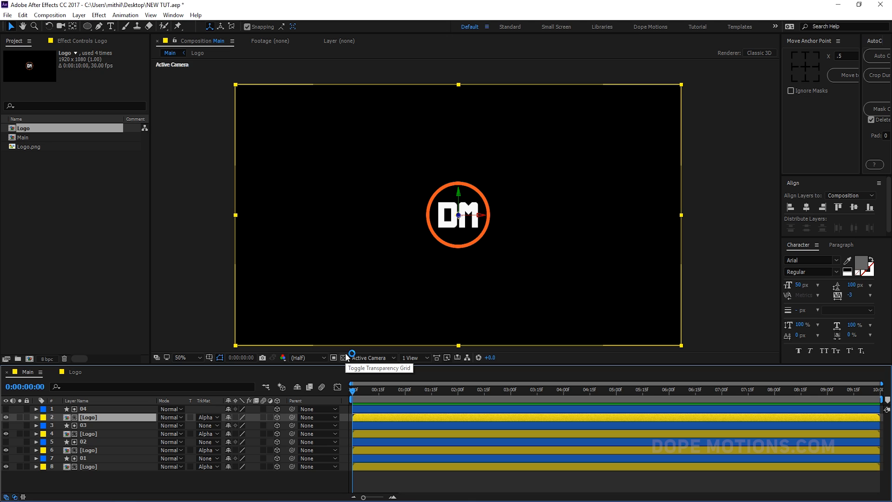
click(116, 474)
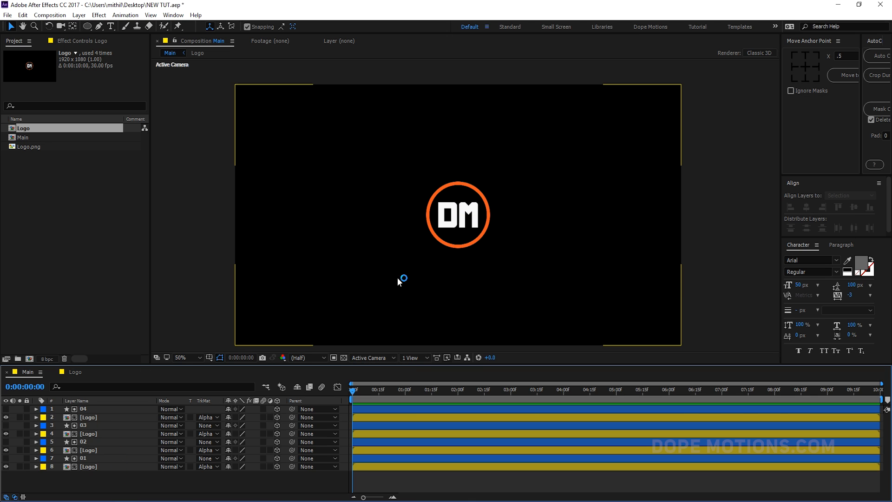
Zoom in on the timeline and move the current time to 0:00:00:10.
scroll(386, 422, up, 1)
drag(436, 498, 404, 499)
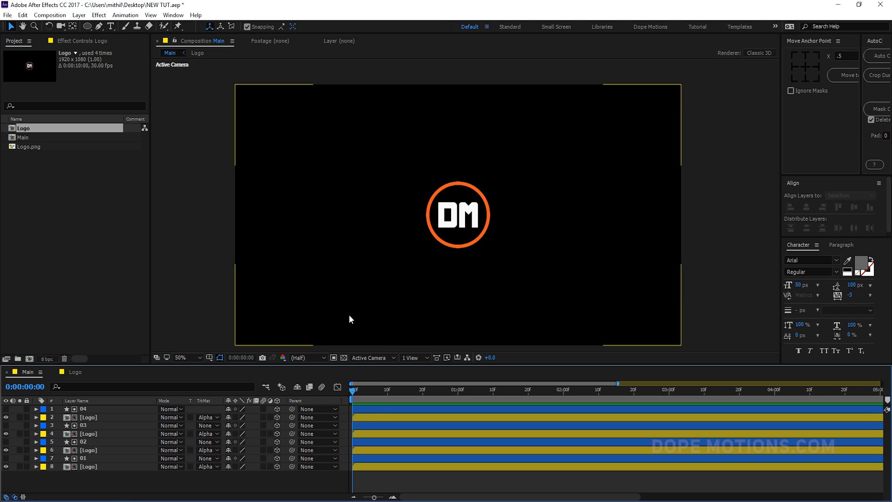
click(377, 394)
mouse_move(383, 395)
mouse_down()
mouse_move(422, 403)
mouse_move(389, 404)
mouse_up()
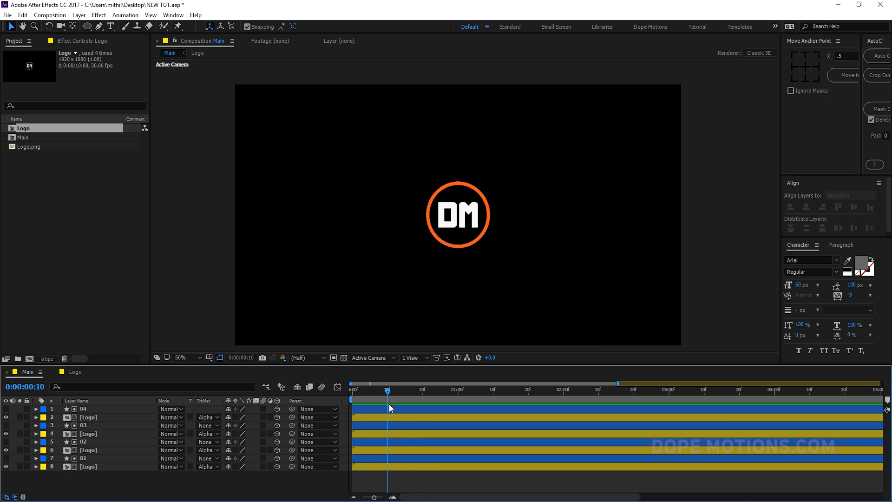
Select the uppermost Logo layer and turn snapping off.
click(90, 418)
click(484, 205)
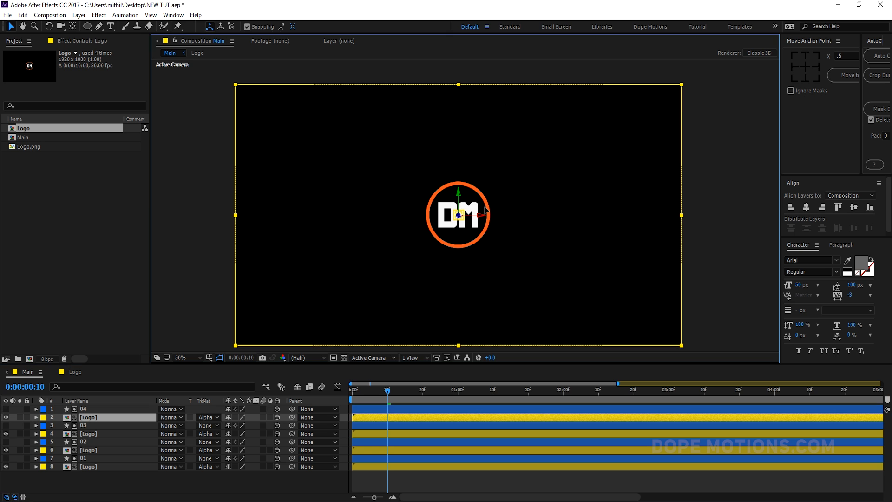
click(247, 26)
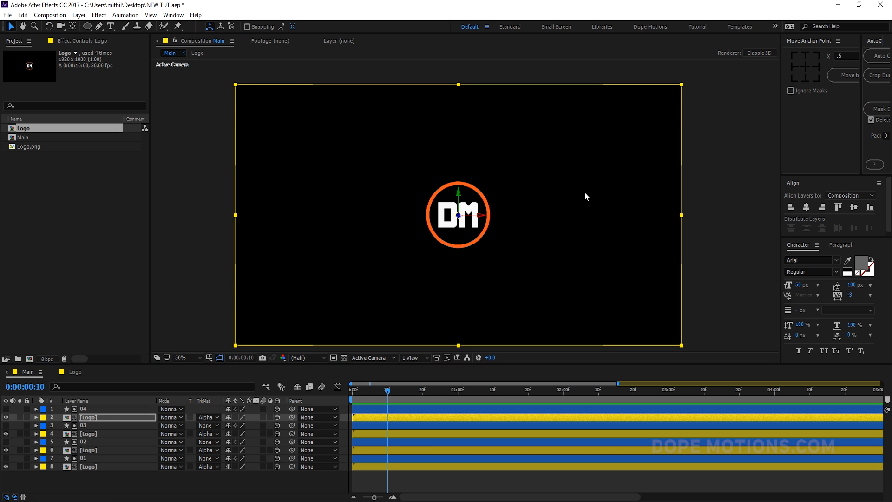
Try moving the uppermost Logo layer and its 04 matte layer separately in the viewer.
drag(572, 202, 531, 180)
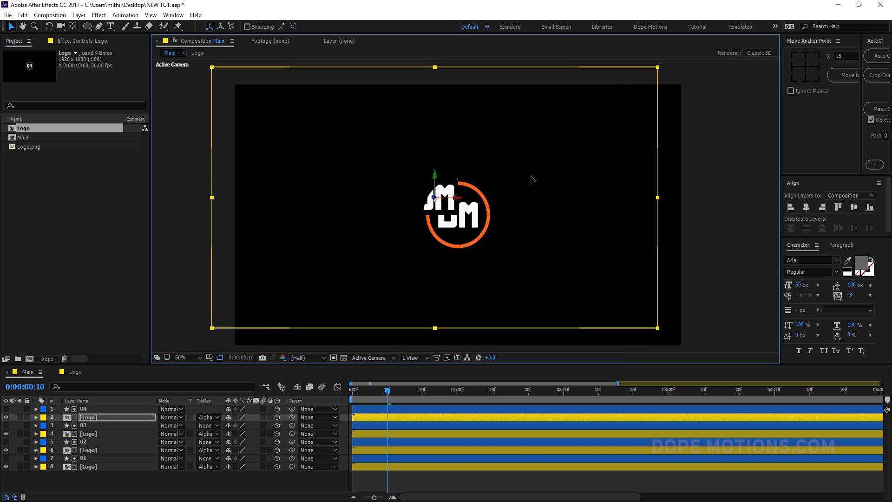
key(ctrl+z)
click(89, 410)
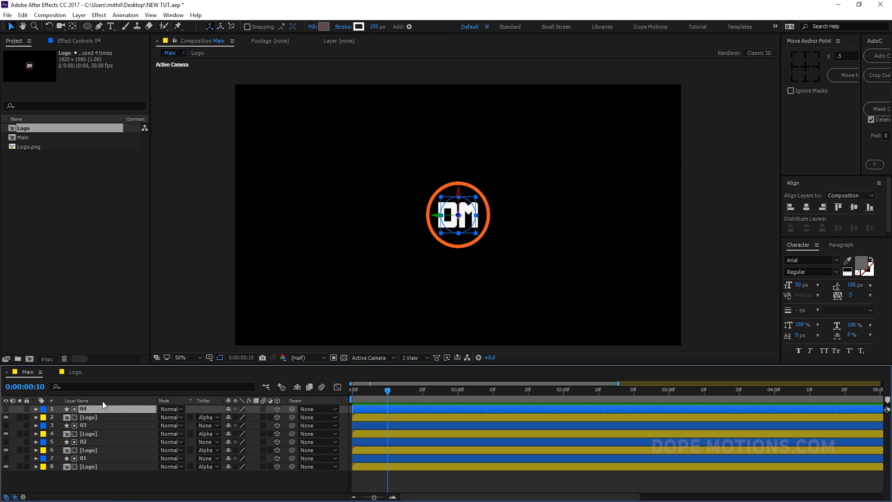
mouse_move(562, 181)
mouse_down()
mouse_move(522, 159)
mouse_move(556, 182)
mouse_up()
key(ctrl+z)
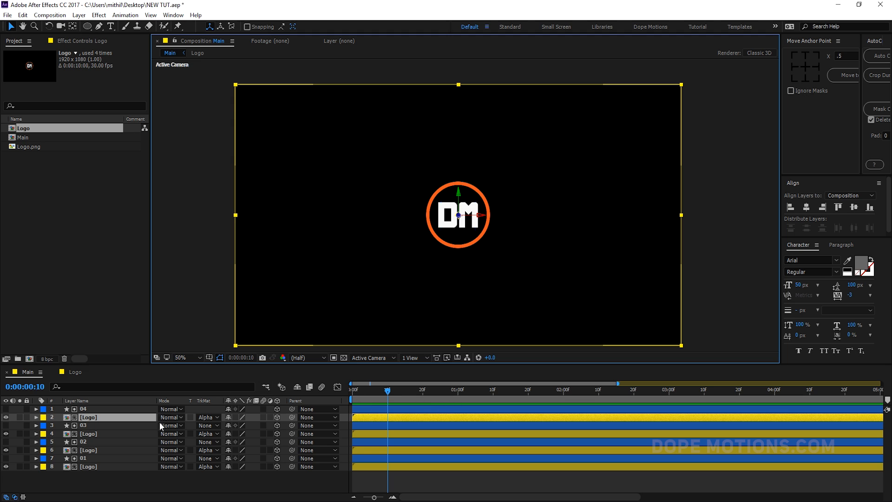
Pre-compose shape layer 04 with the Logo layer beneath it into a composition named 4.
click(85, 410)
shift+click(89, 417)
right_click(89, 417)
click(152, 324)
text(4)
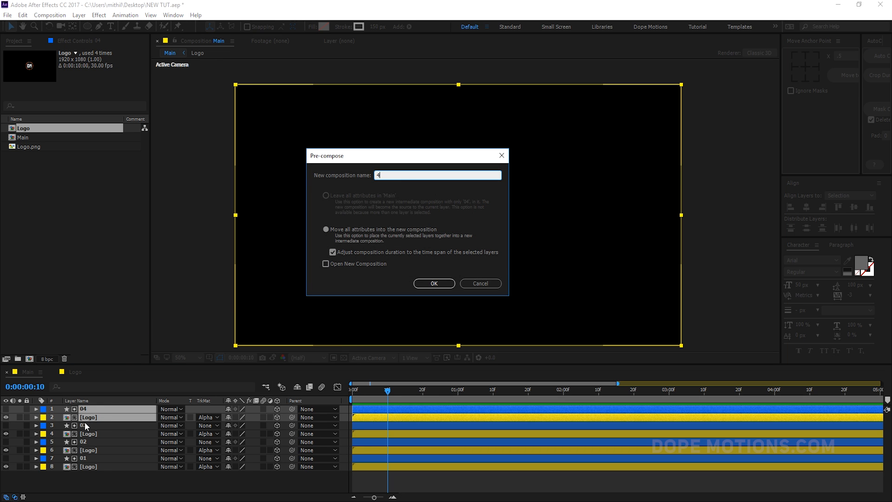
click(434, 283)
Pre-compose shape layer 03 with the Logo layer beneath it into a composition named 3.
click(84, 417)
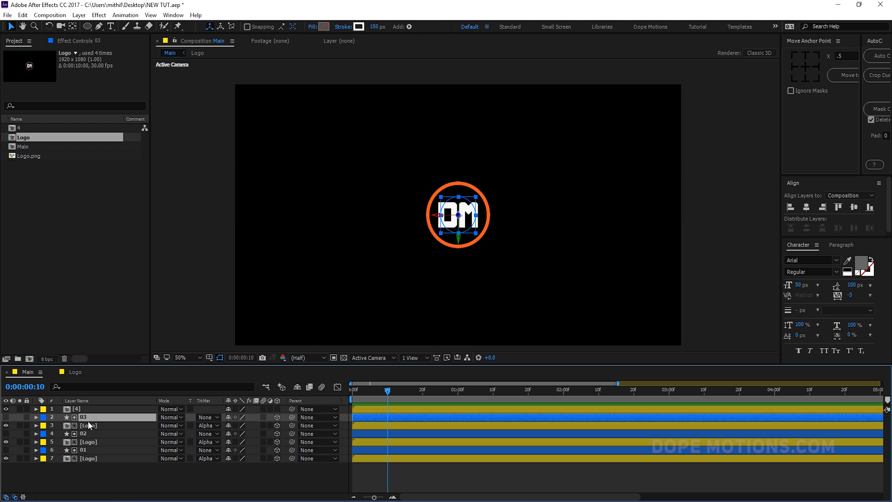
shift+click(90, 426)
right_click(90, 426)
click(135, 334)
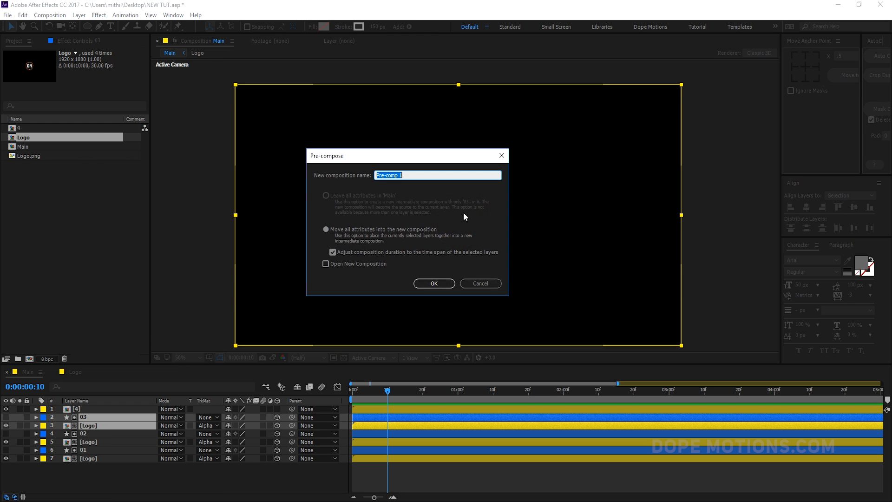
text(3)
click(437, 284)
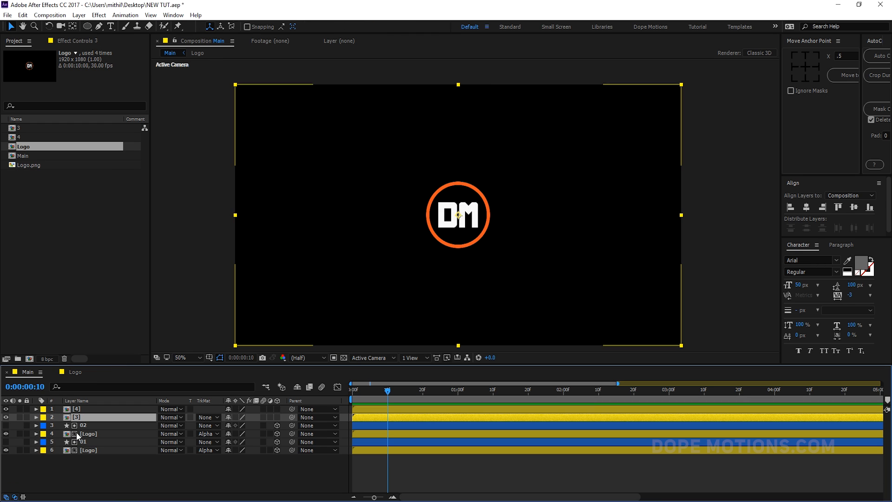
Pre-compose shape layer 02 with the Logo layer beneath it into a composition named 2.
click(83, 426)
shift+click(83, 434)
right_click(84, 434)
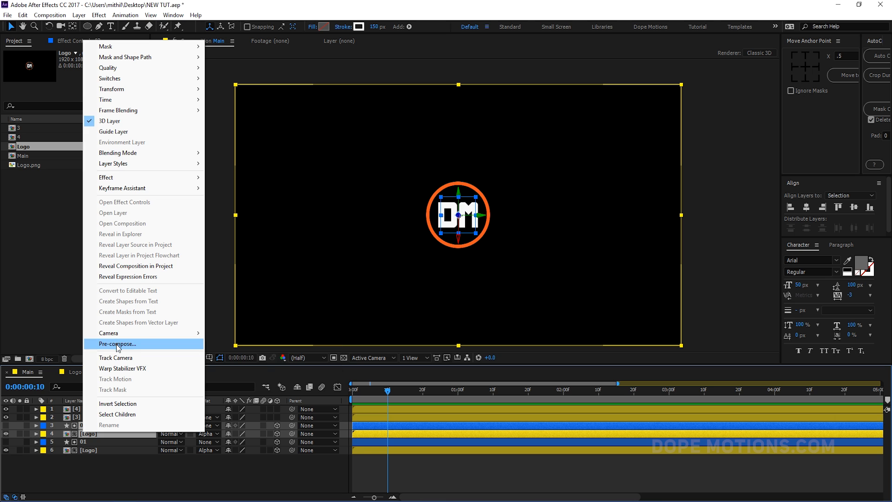
click(120, 343)
text(2)
click(434, 283)
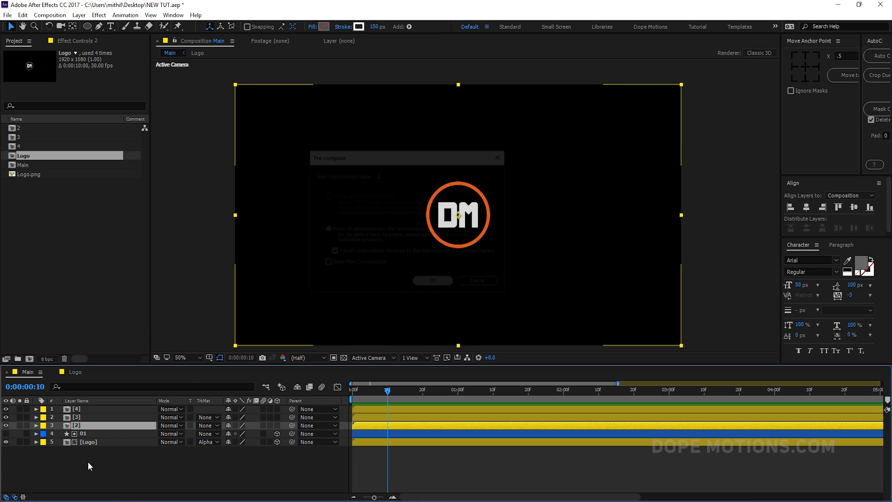
Pre-compose shape layer 01 with the last Logo layer into a composition named 1.
click(84, 435)
shift+click(85, 442)
right_click(85, 442)
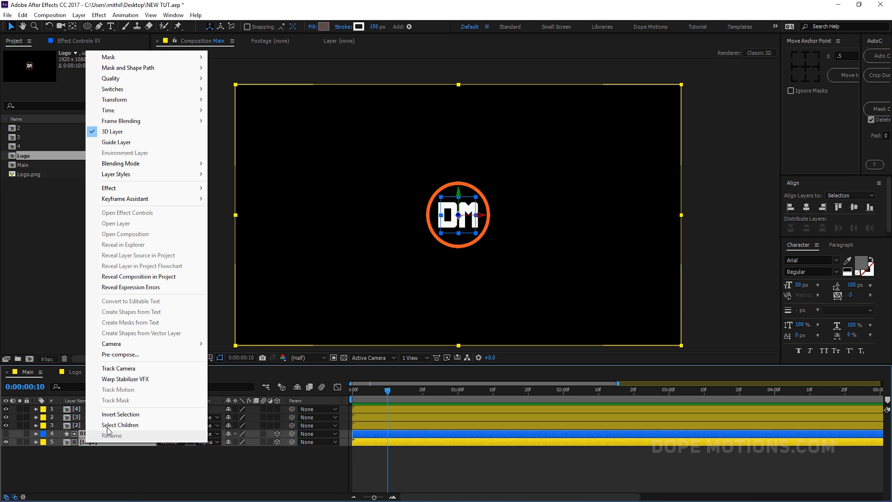
click(121, 359)
text(1)
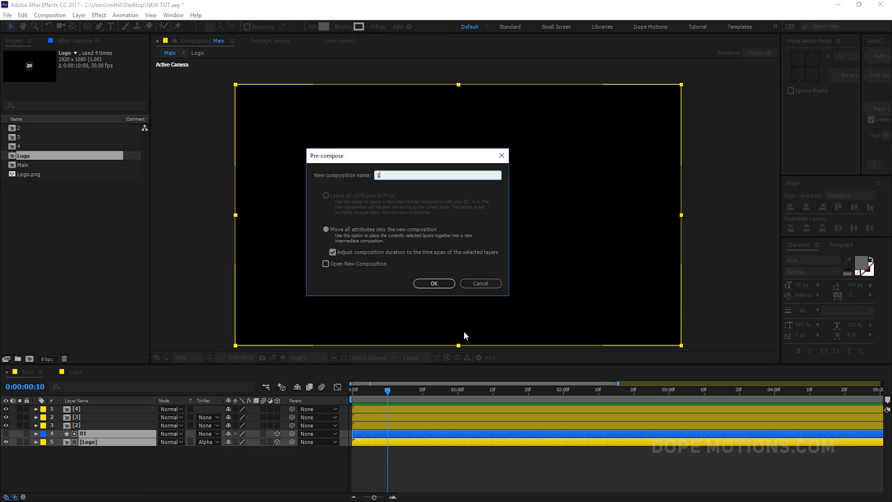
click(435, 284)
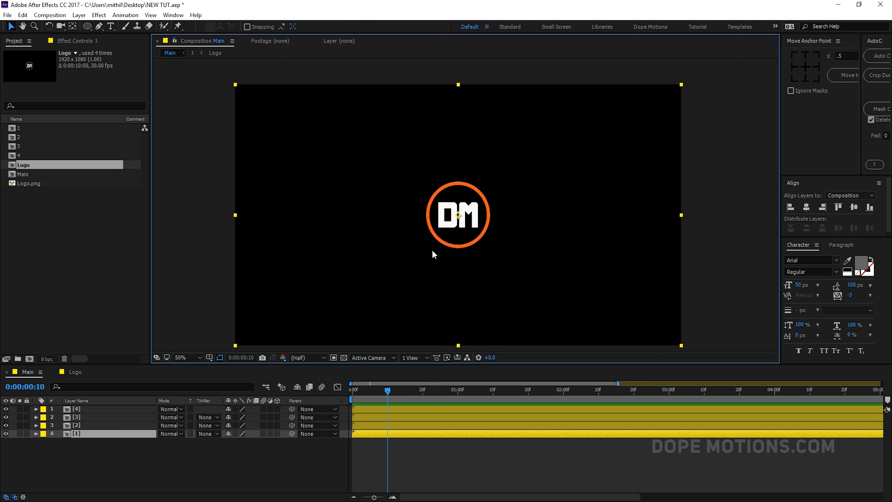
Try moving the quarter pieces 1 and 2 away from the logo in the viewer.
drag(494, 270, 505, 258)
drag(405, 265, 428, 253)
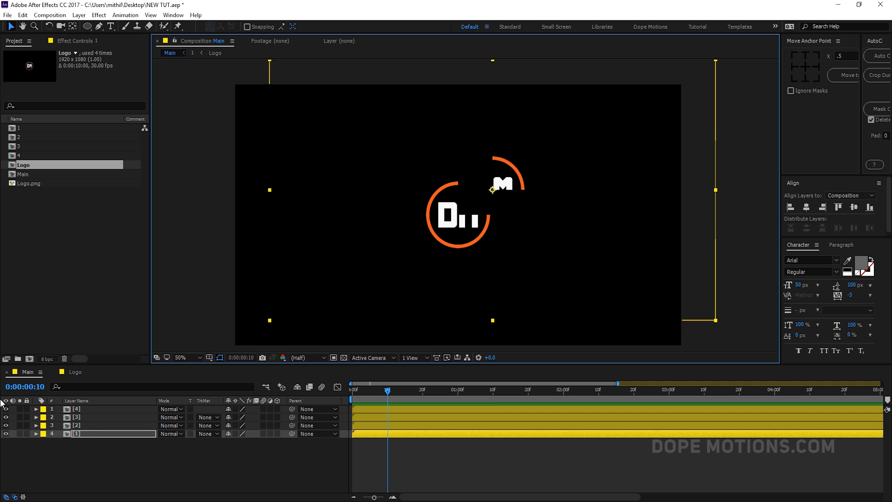
click(86, 426)
drag(367, 280, 327, 295)
key(ctrl+z)
key(ctrl+z)
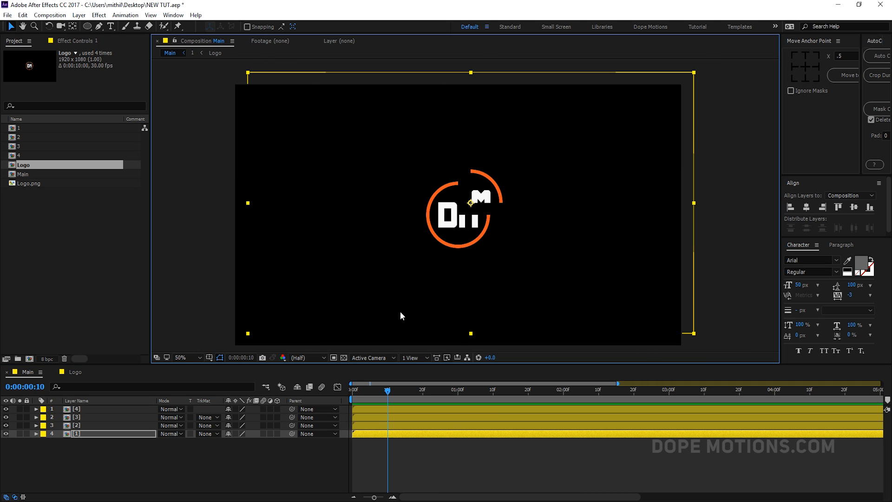
key(ctrl+z)
Make the four pre-composed layers 3D and add a Position keyframe to each at 0:00:00:10.
drag(278, 409, 278, 437)
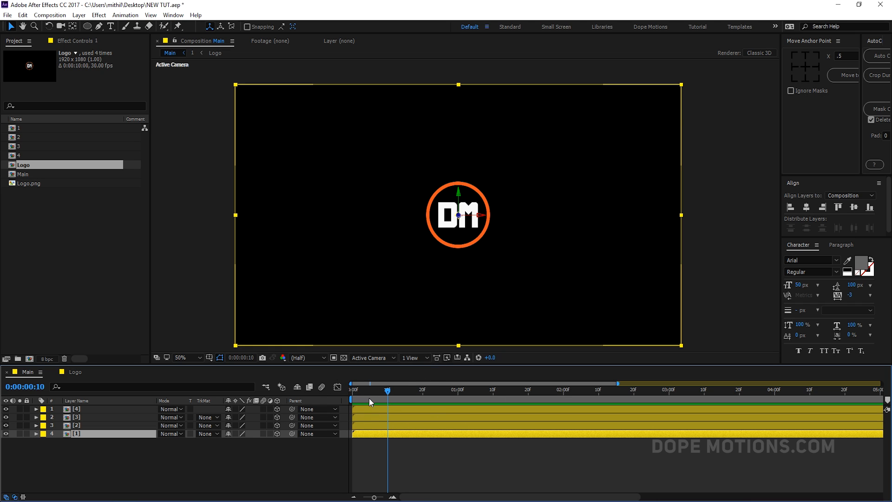
mouse_move(386, 392)
mouse_down()
mouse_move(422, 394)
mouse_move(388, 392)
mouse_up()
drag(64, 451, 83, 410)
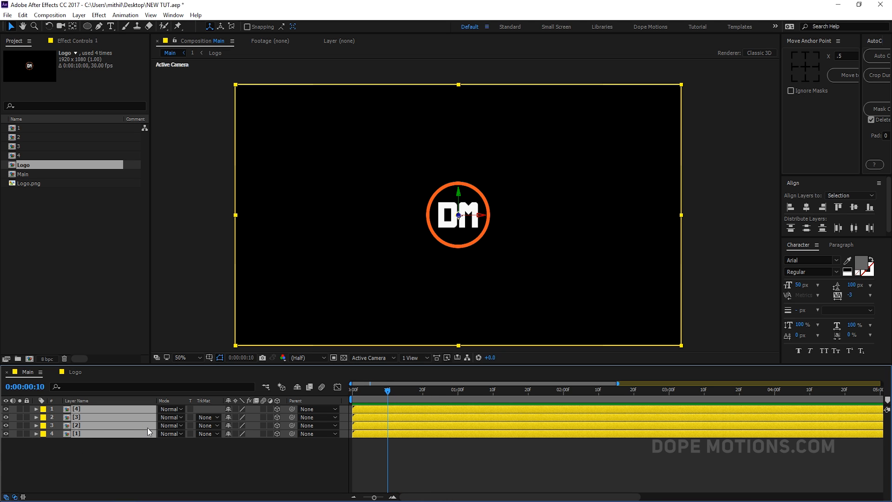
key(p)
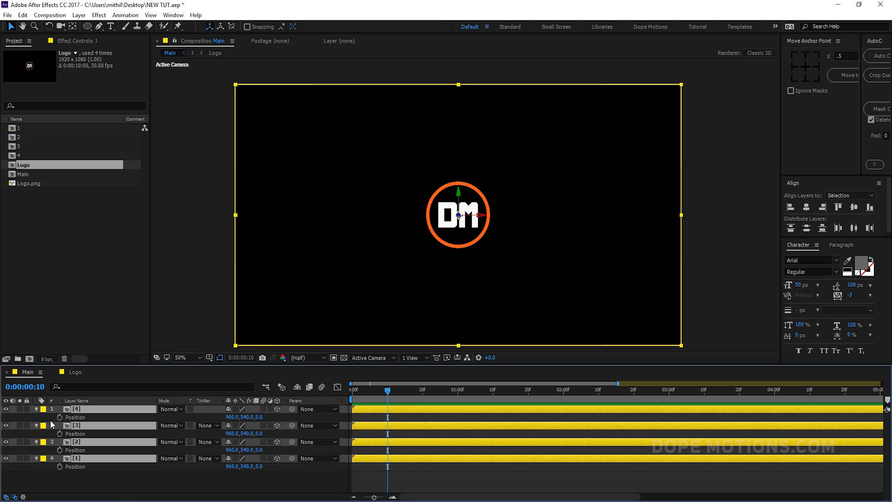
key(alt+shift+p)
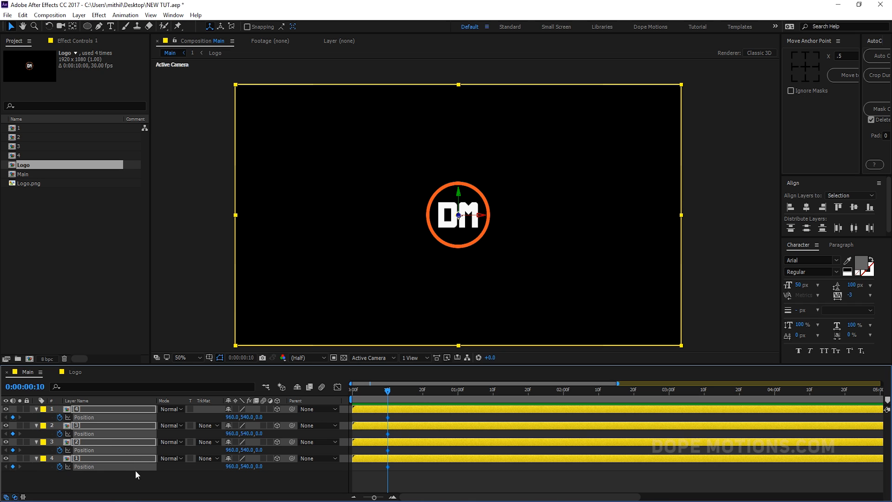
Move the current time back to 0:00:00:00 and deselect the layers.
drag(376, 393, 307, 401)
click(278, 493)
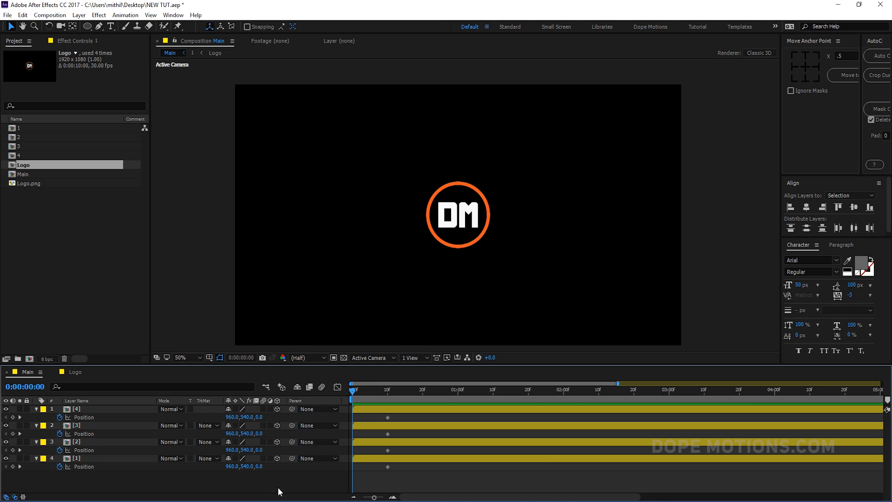
Try changing the Z position of layer 4.
click(120, 420)
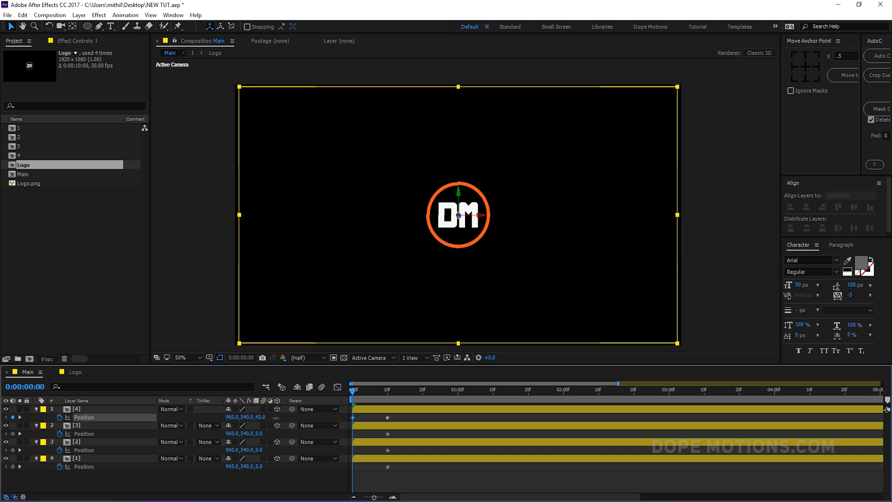
ctrl+click(120, 420)
click(92, 412)
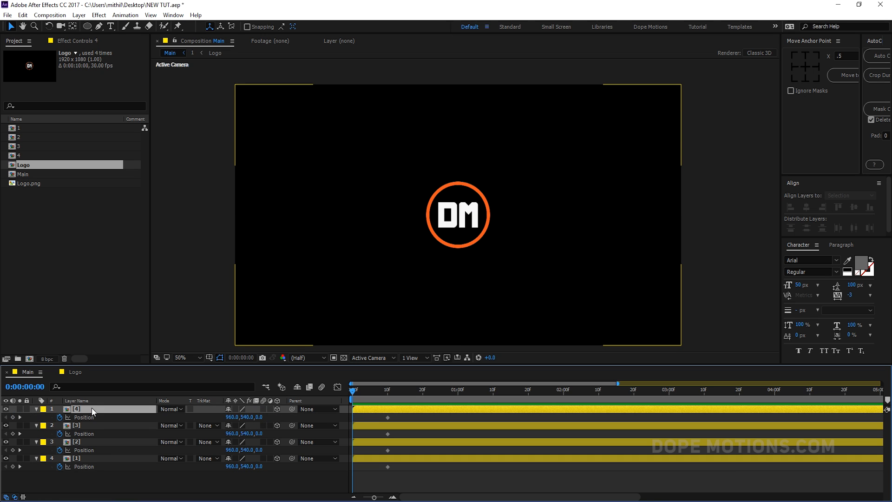
Move layer 1 to the composition's upper-right corner at 0:00:00:00, with Position about 1944, 0, 0.
click(83, 456)
drag(485, 220, 698, 226)
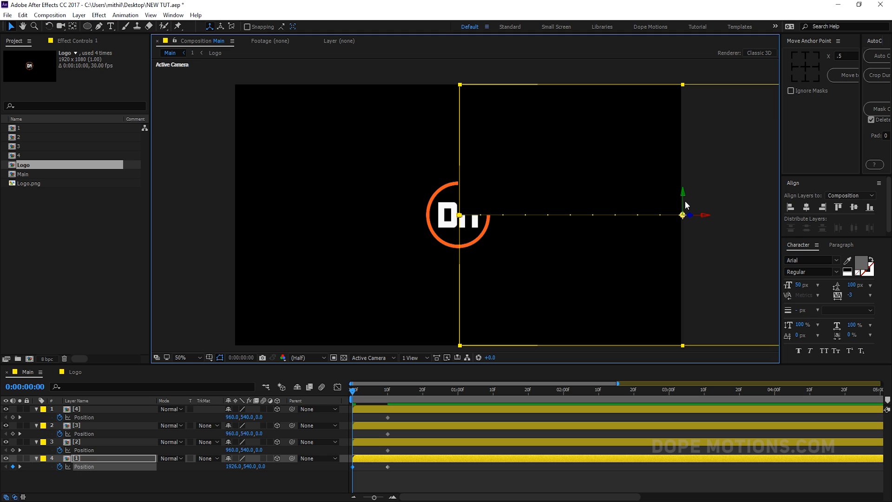
drag(683, 204, 709, 87)
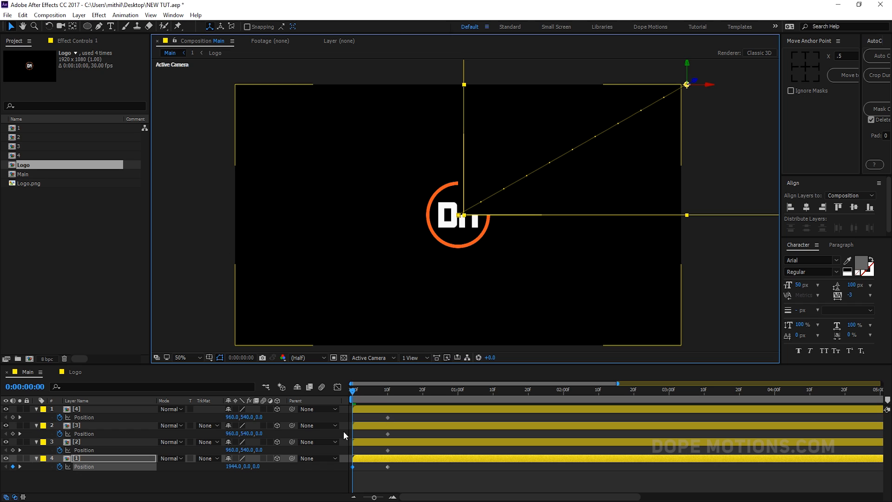
Turn on motion blur for all four layers and enable it for the composition.
click(263, 459)
click(263, 442)
click(322, 387)
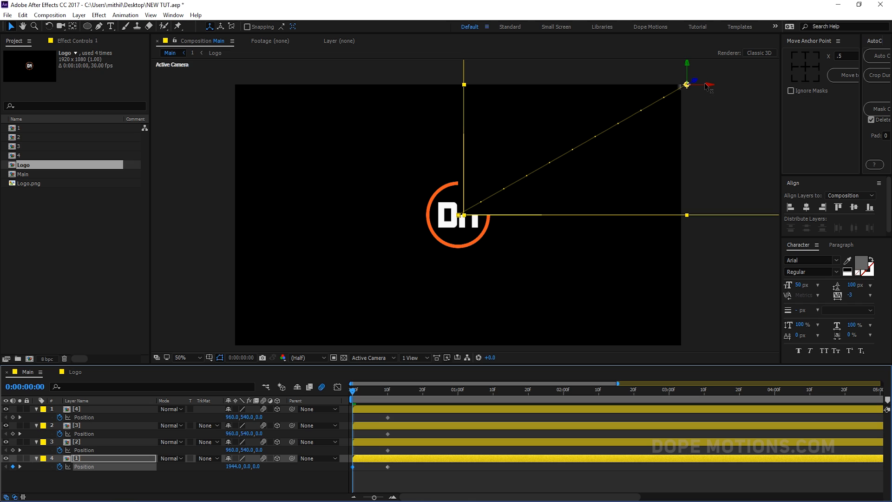
Nudge layer 1 to about 1976, 0, 0 and move layer 2 past the lower-right corner to about 1970, 1114, 0.
drag(705, 87, 713, 87)
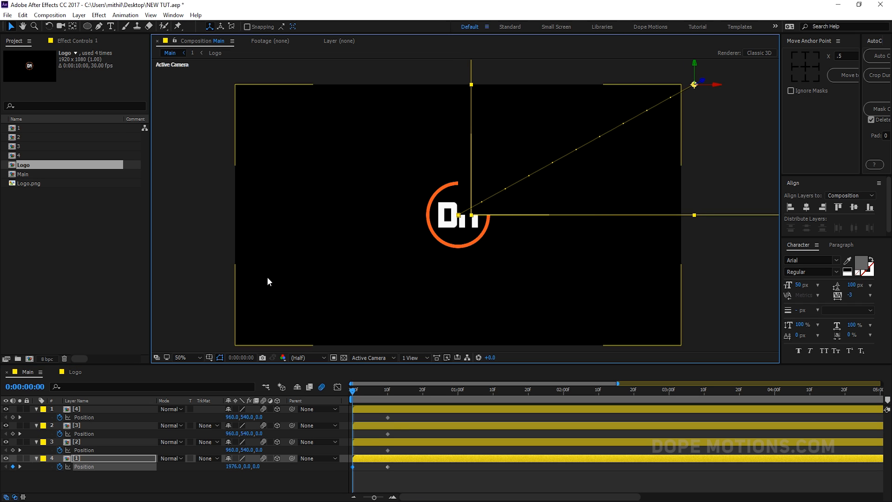
click(83, 442)
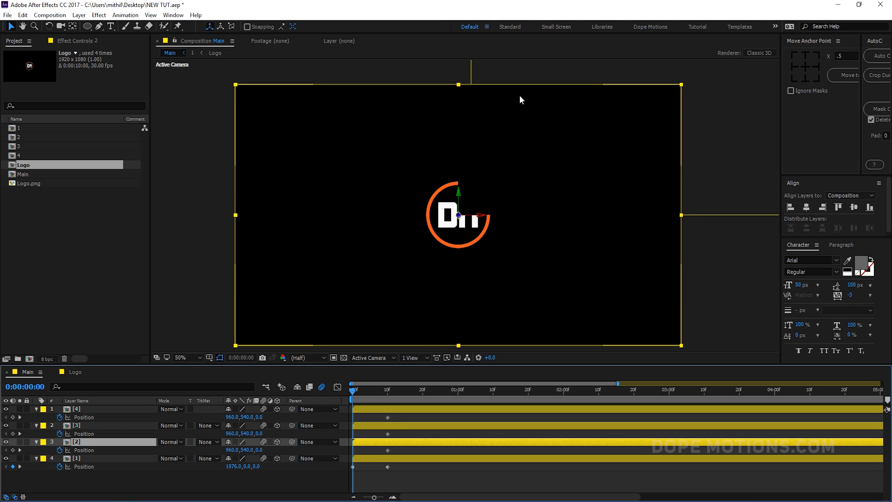
drag(471, 223, 712, 228)
drag(695, 198, 703, 339)
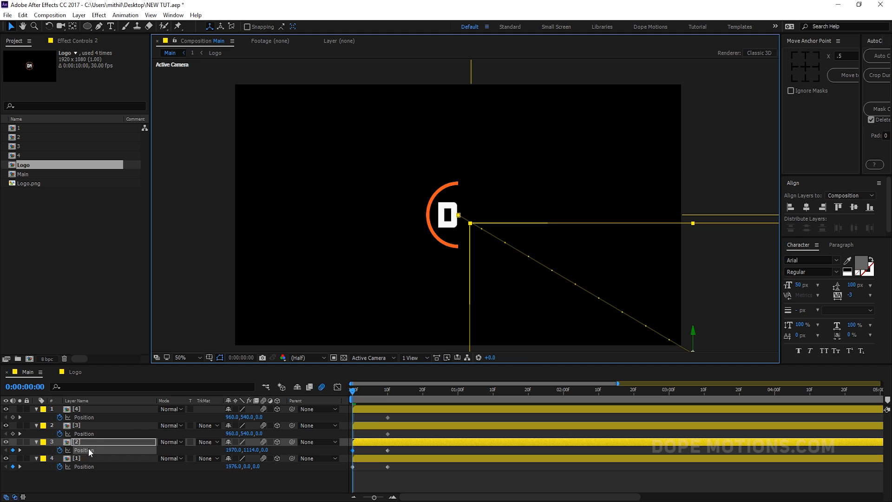
Move layer 3 past the lower-left corner to about -78, 1116, 0 and layer 4 past the upper-left to about -66, -38, 0.
click(93, 426)
drag(482, 217, 220, 343)
click(263, 305)
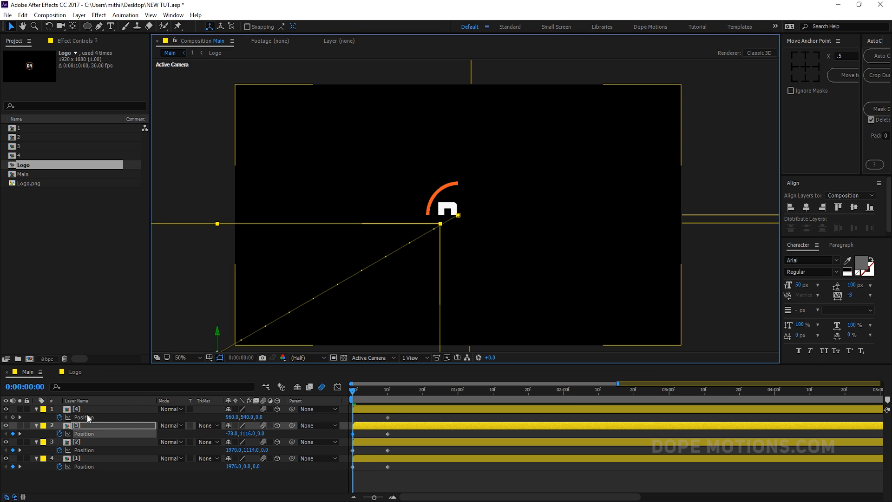
drag(474, 216, 240, 61)
Preview the quarter pieces flying in from 0:00:00:00 and move the current time to 0:00:00:18.
mouse_move(352, 391)
mouse_down()
mouse_move(402, 399)
mouse_move(343, 402)
mouse_up()
key(space)
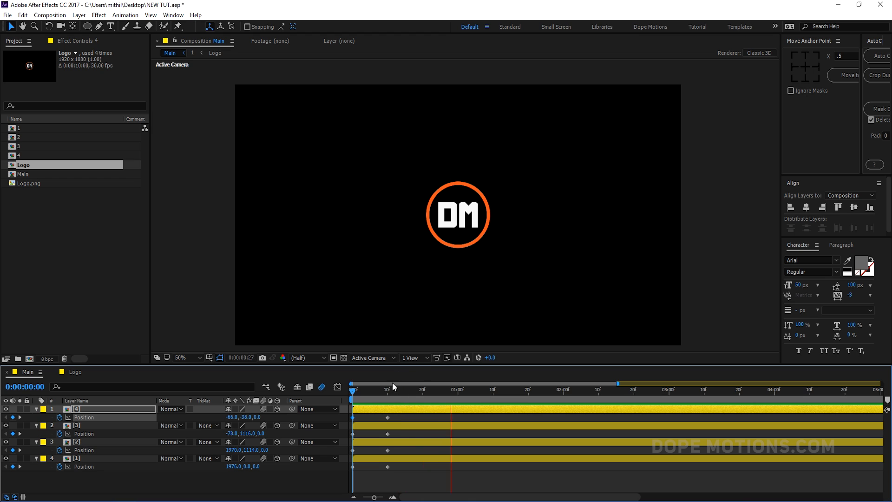
key(space)
drag(395, 390, 416, 391)
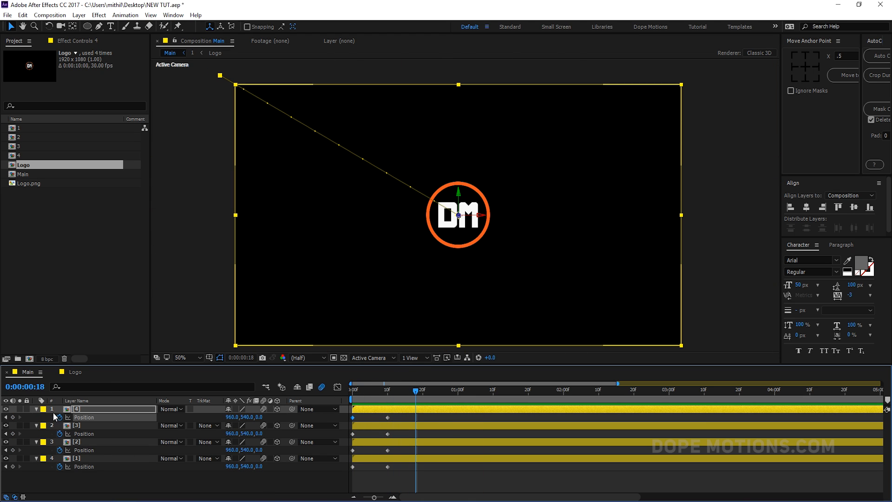
Switch to the Expression file in Notepad, copy the entire freq and decay bounce expression, and minimize the window.
click(202, 494)
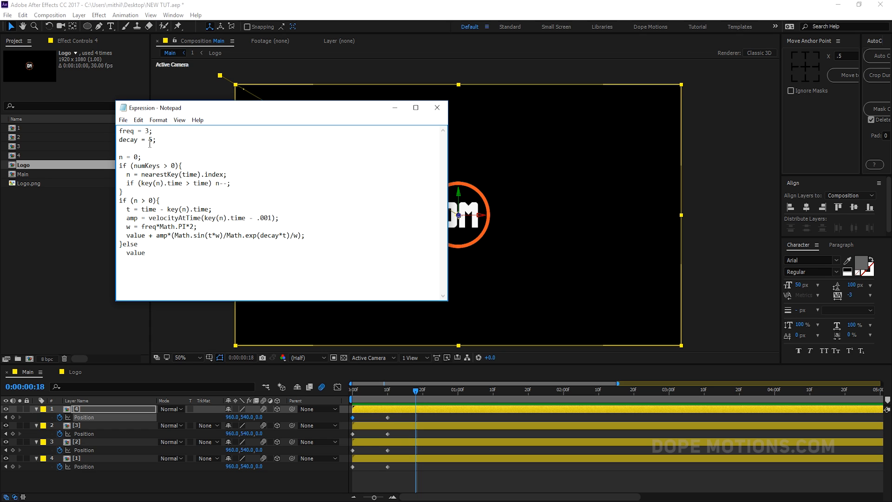
drag(149, 252, 109, 130)
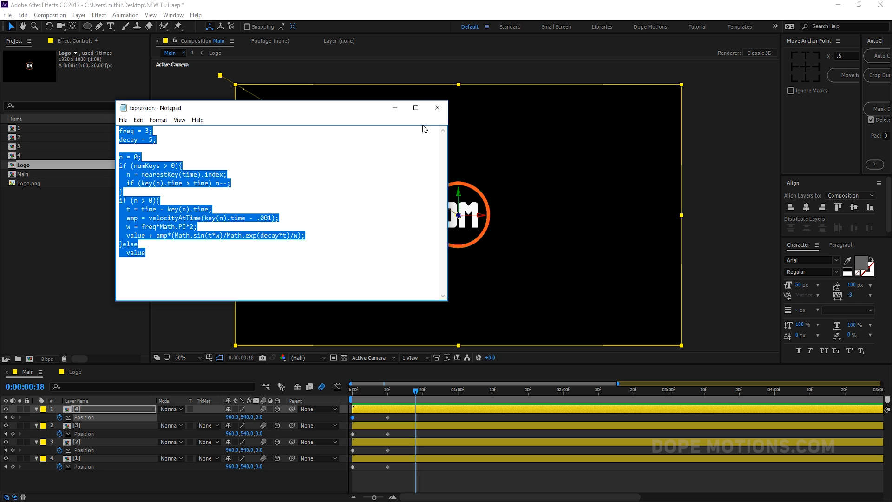
click(396, 107)
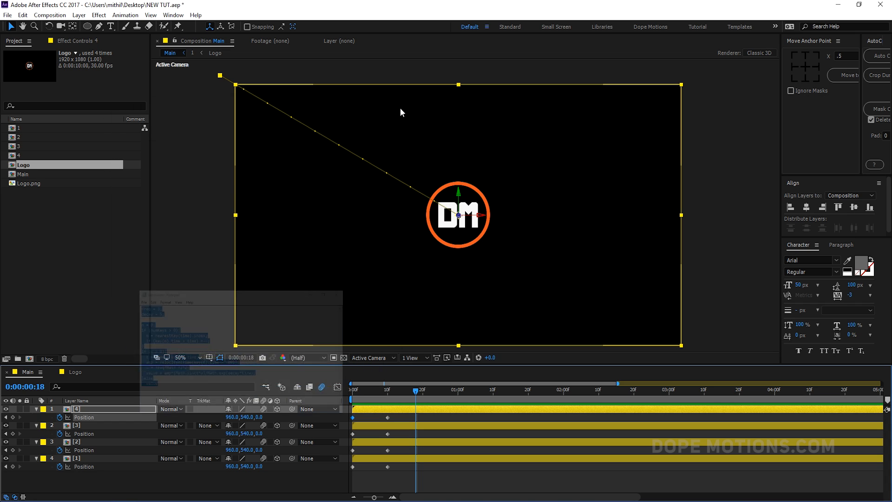
Add an expression to layer [4]'s Position and replace its text with the copied freq and decay bounce expression.
alt+click(59, 418)
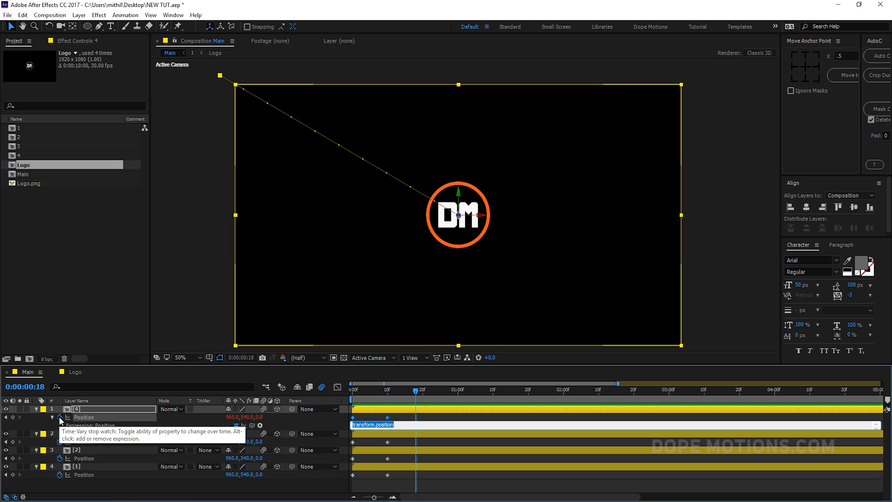
text(value)
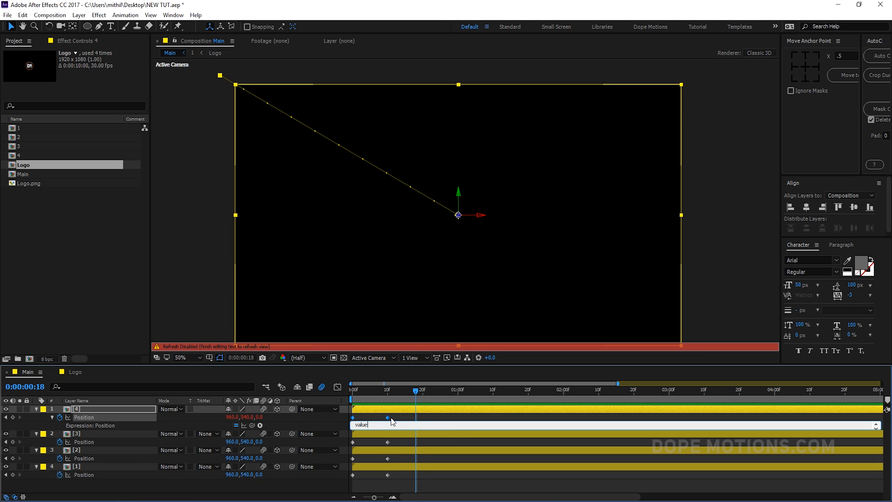
key(ctrl+a)
key(ctrl+v)
click(419, 485)
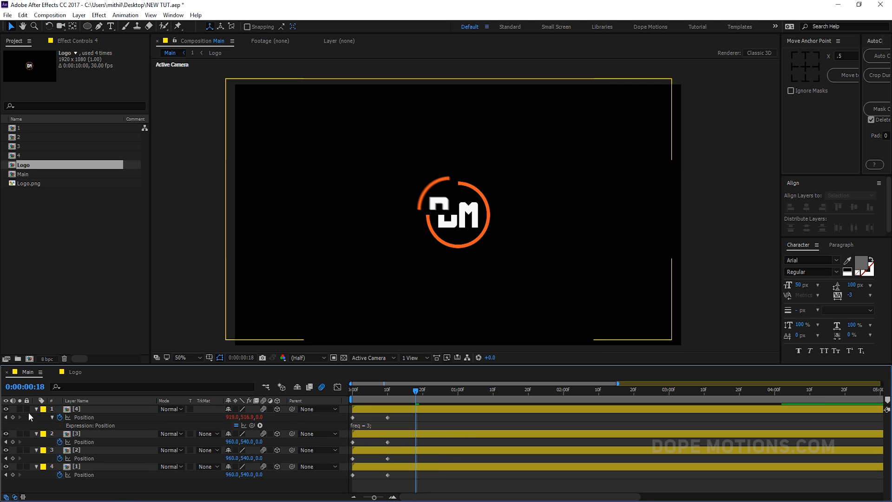
End the work area at 0:00:01:13 and preview soloed layer [4] bouncing in.
drag(359, 390, 328, 394)
key(space)
click(504, 393)
key(n)
key(space)
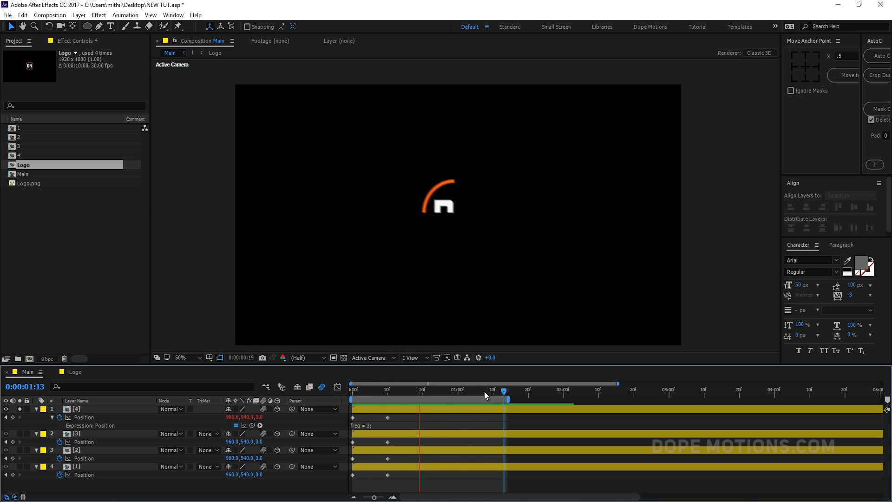
Set freq to 4 and decay to 8 in layer [4]'s Position expression and check the playback.
click(369, 425)
click(369, 427)
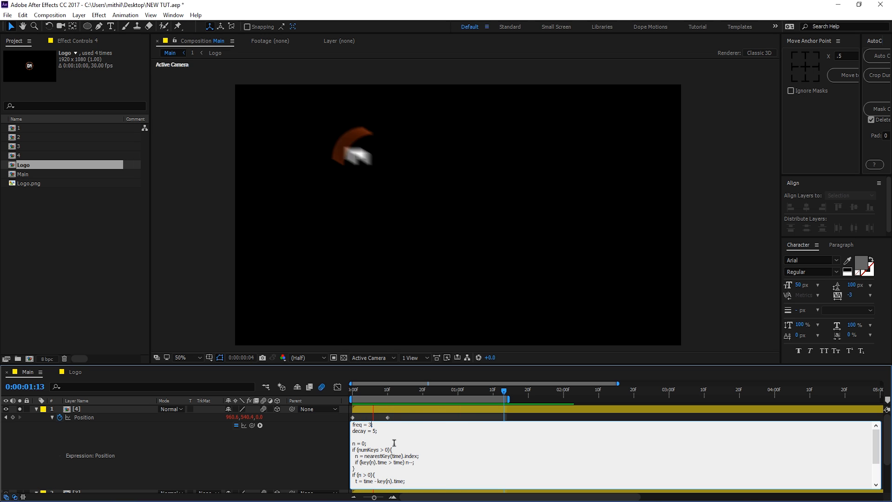
key(BackSpace)
text(4)
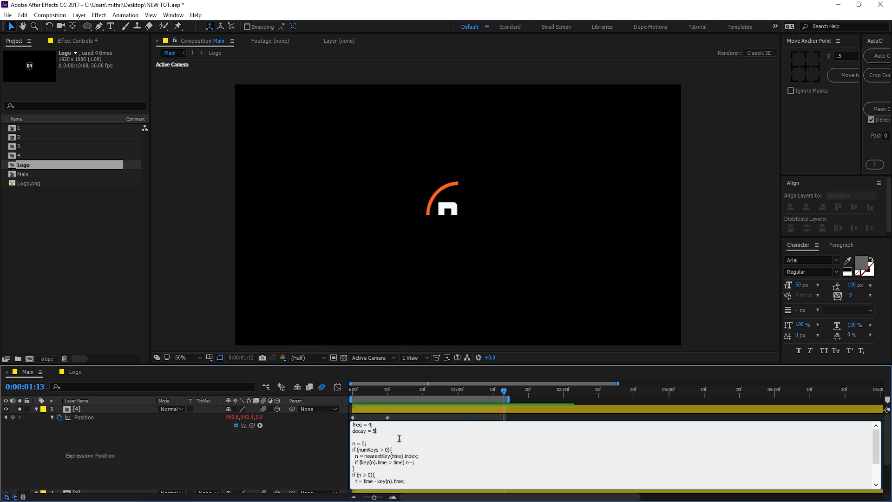
key(BackSpace)
text(8)
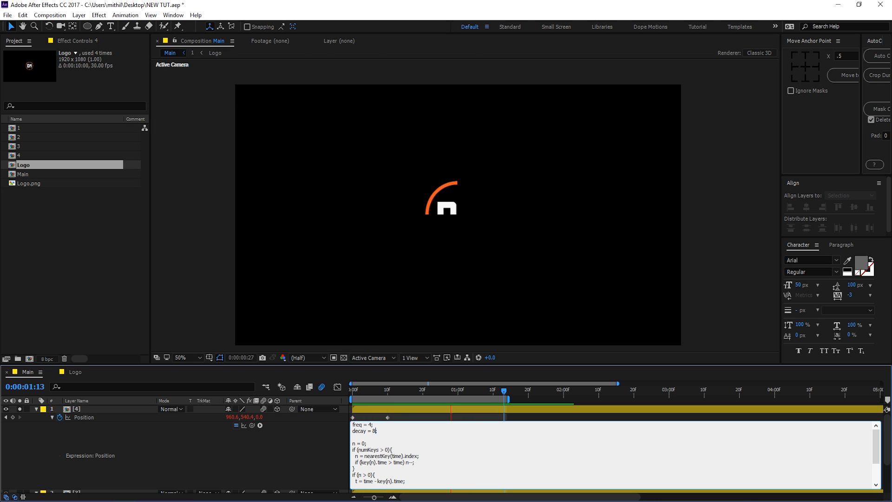
click(421, 418)
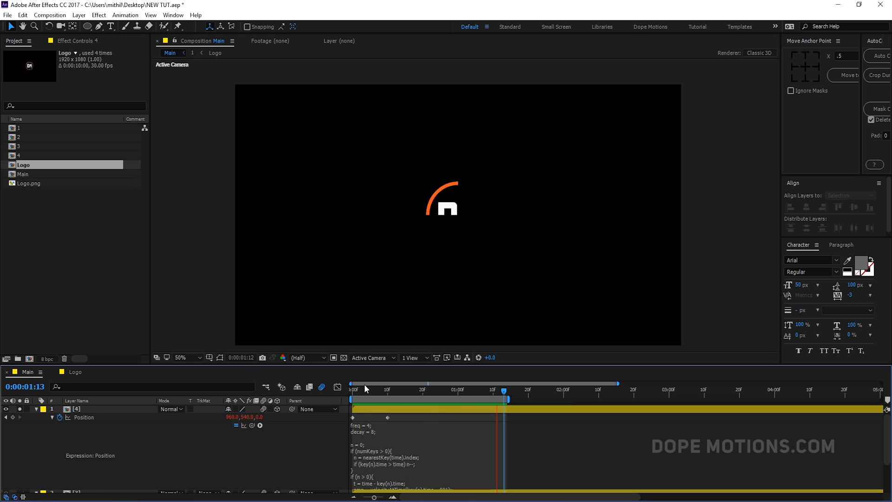
key(space)
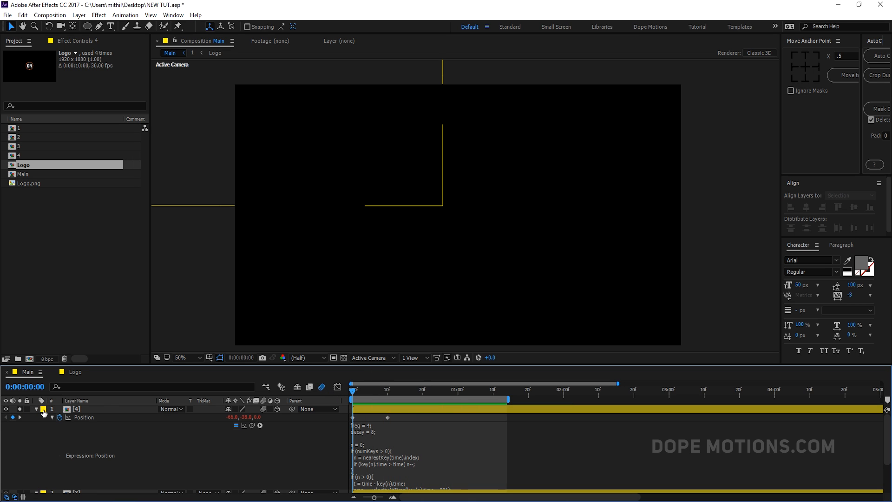
Copy layer [4]'s edited bounce expression, collapse that layer, and apply the expression to layer [3]'s Position.
click(442, 466)
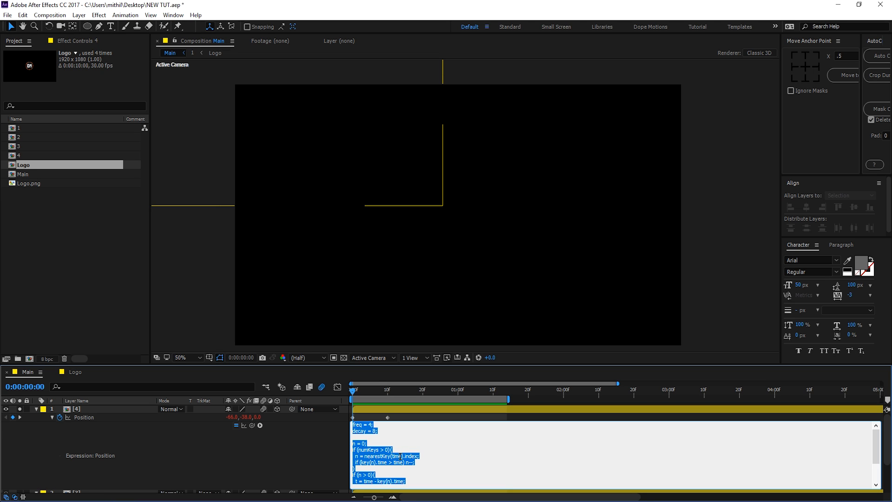
click(36, 409)
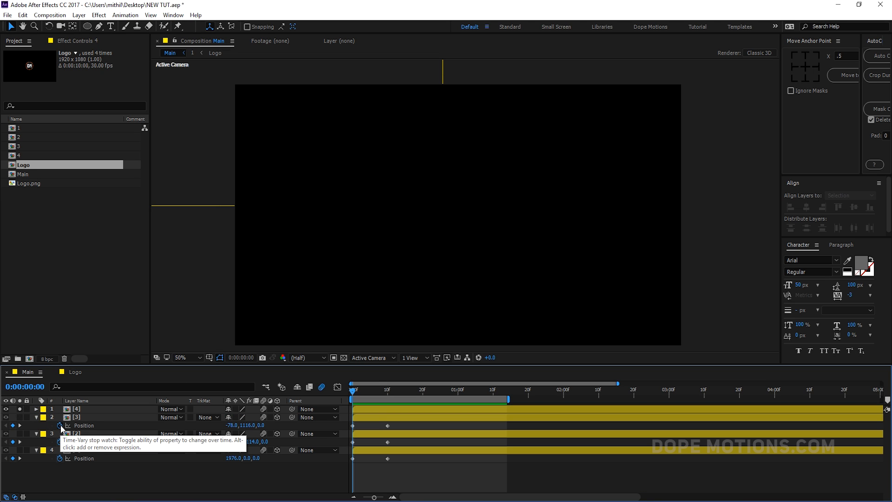
alt+click(59, 425)
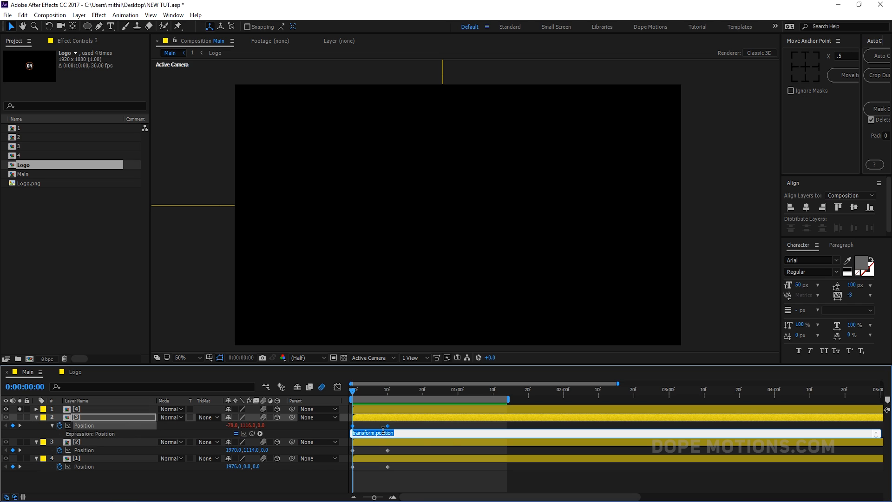
key(ctrl+v)
Apply the same bounce expression to the Position of layers [2] and [1] and preview all four pieces.
alt+click(59, 450)
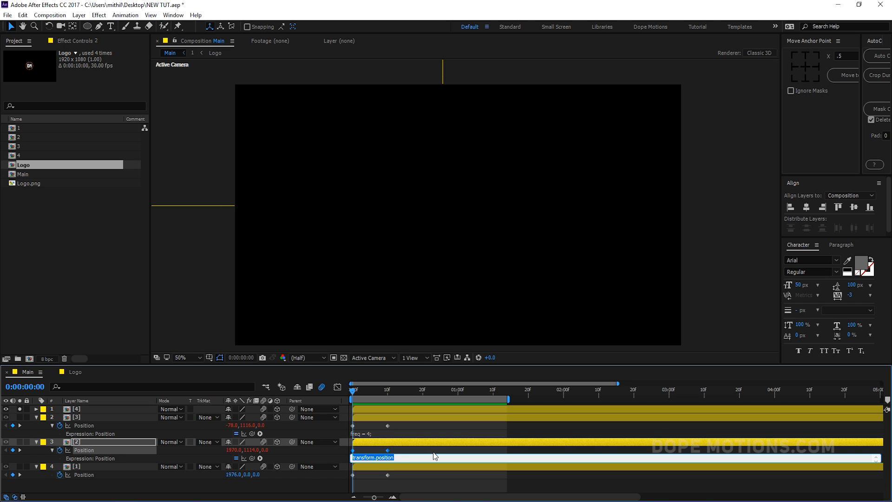
text(value)
alt+click(60, 475)
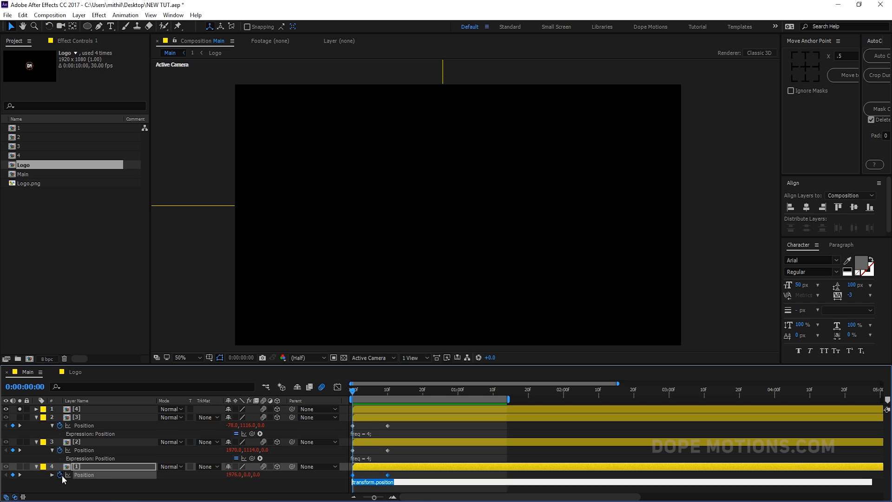
text(value)
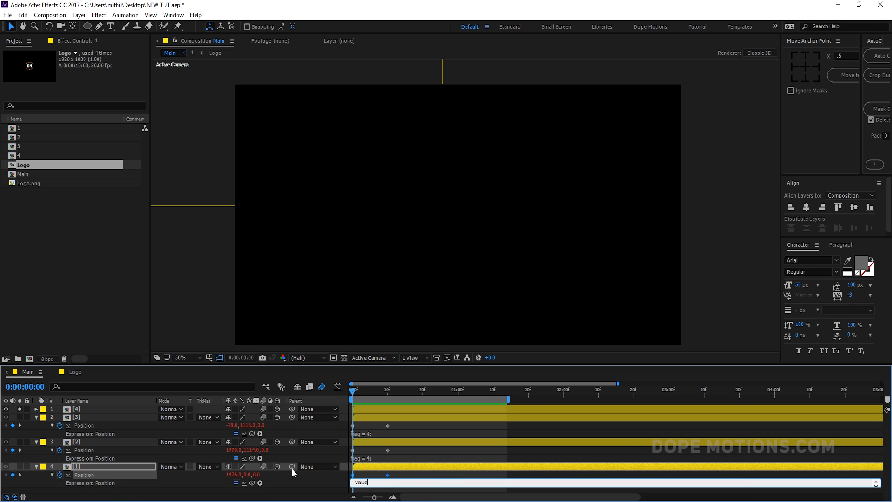
click(522, 474)
key(space)
key(space)
key(space)
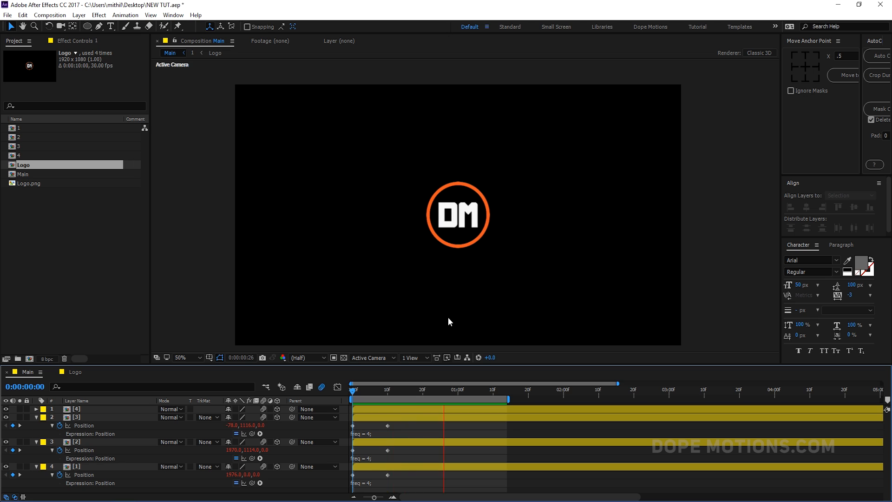
Show only Position on all layers with the current time at 0:00:00:10, and shift layer [3] to start at about 0:00:00:05.
click(387, 391)
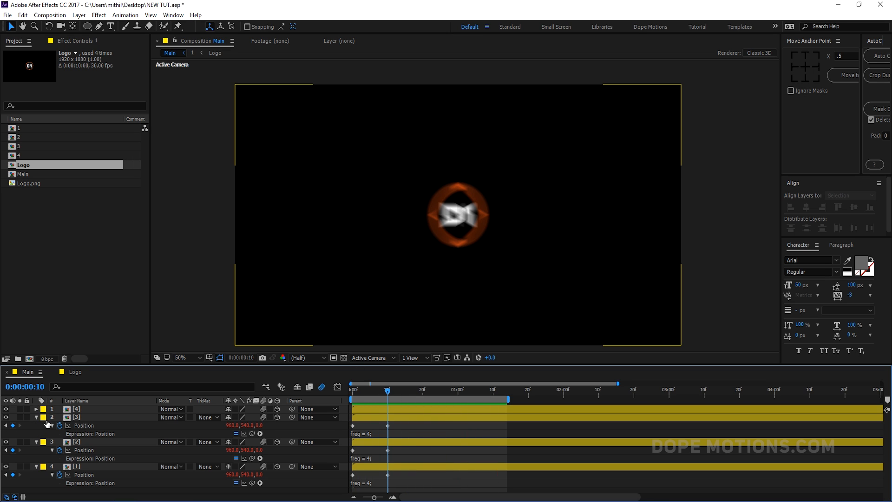
key(ctrl+a)
key(p)
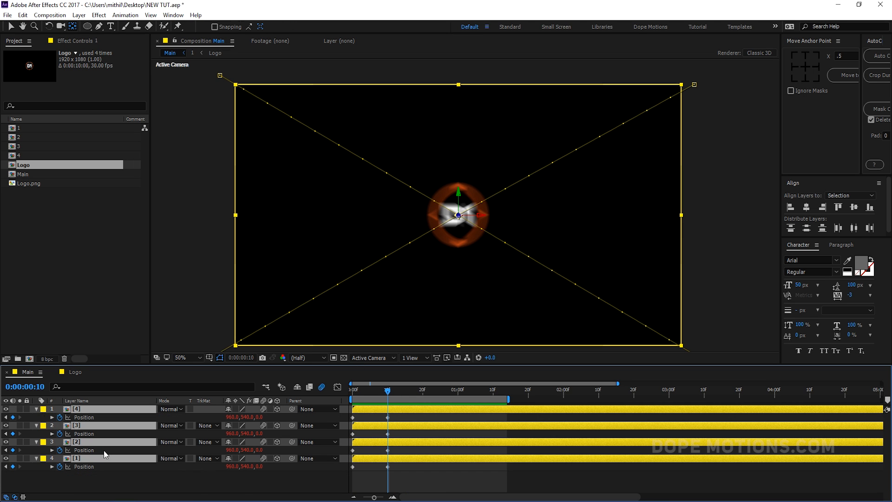
click(246, 486)
click(368, 425)
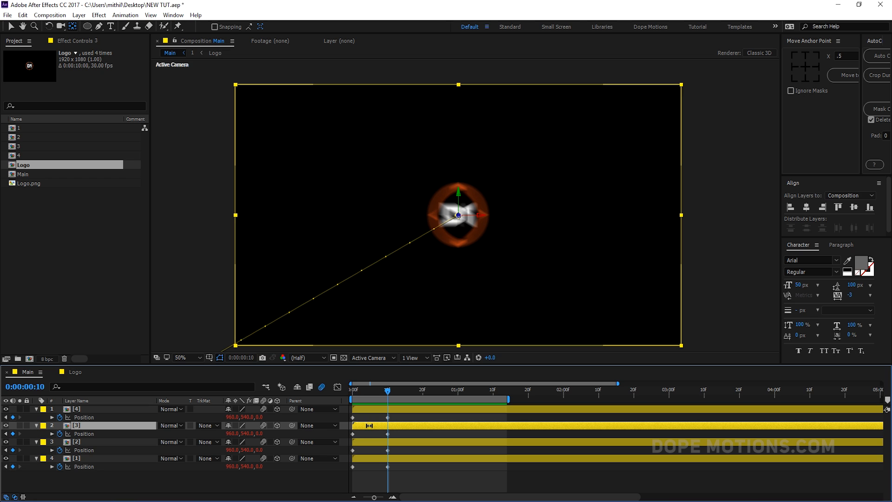
drag(369, 426, 387, 425)
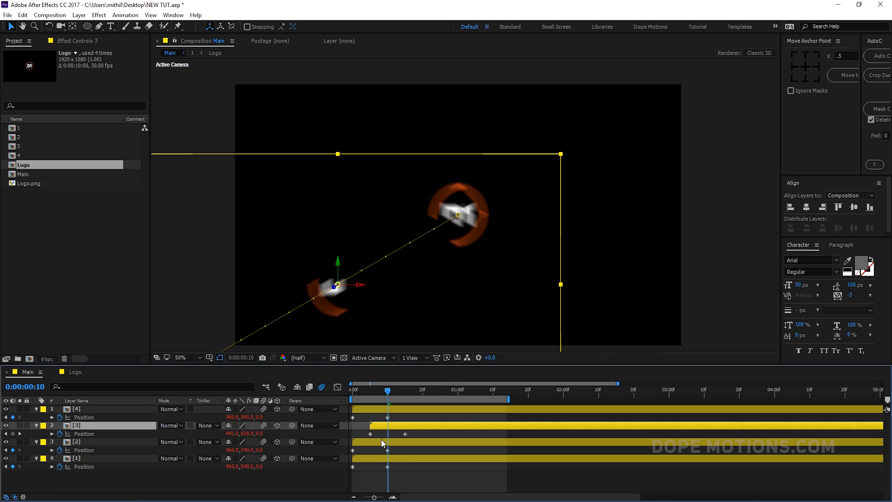
Start layer [2] at 0:00:00:10 and layer [1] at about 0:00:00:15, and preview the staggered entrance.
click(408, 444)
key(bracketleft)
drag(390, 459, 445, 466)
drag(359, 394, 325, 395)
key(space)
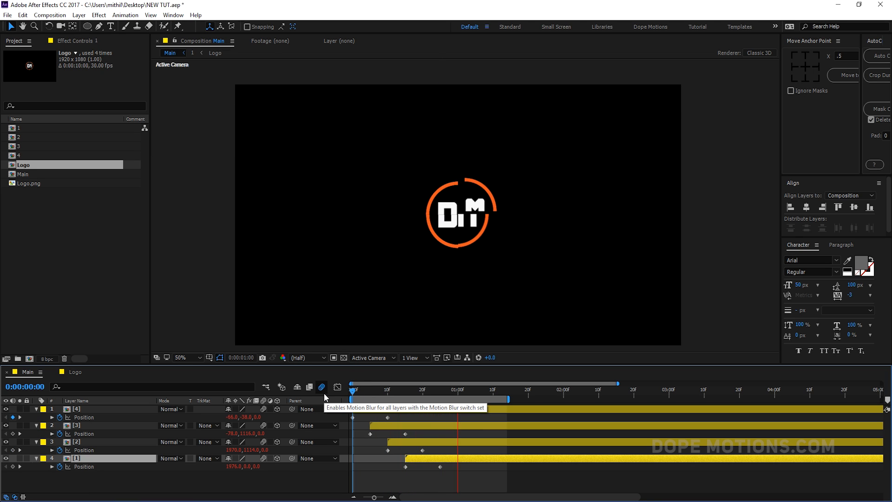
click(451, 394)
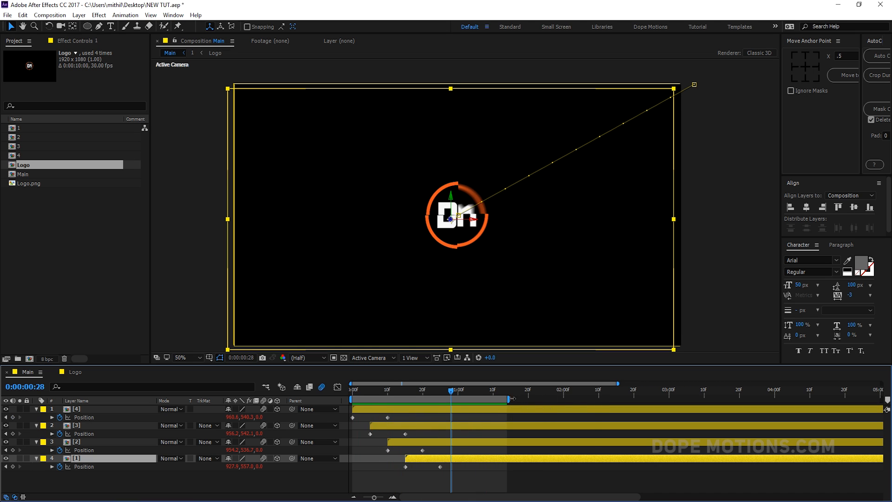
Extend the work area to about 0:00:02:10 and widen the stagger so layers [3], [2] and [1] start near frames 7, 14 and 20.
drag(513, 398, 597, 399)
drag(384, 426, 439, 461)
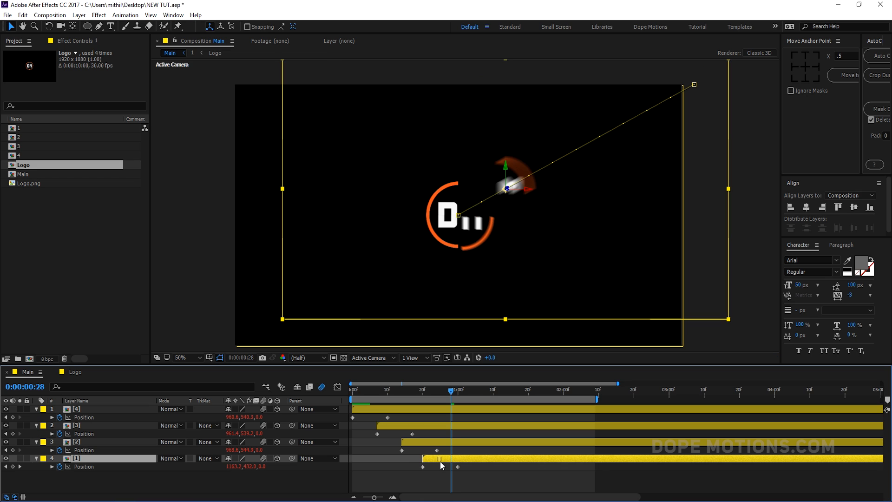
drag(373, 394, 321, 389)
key(space)
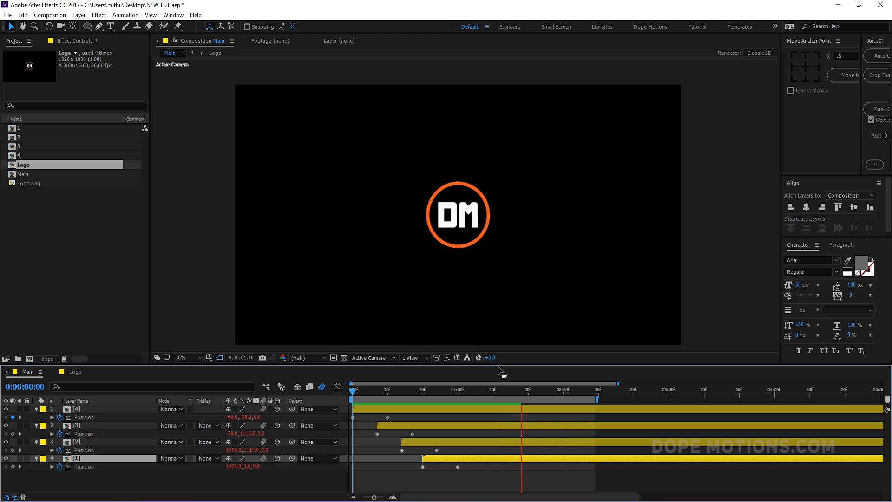
Trim the ends of all four quarter layers to 0:00:02:00.
click(562, 395)
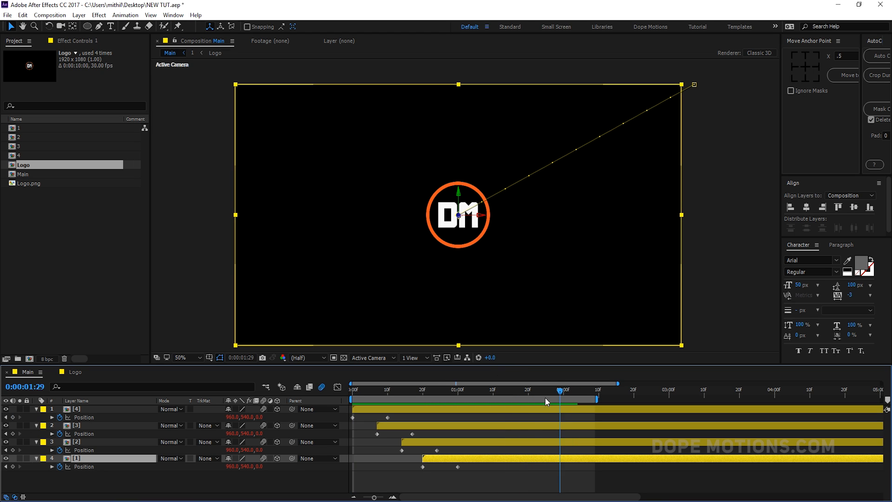
click(565, 395)
drag(66, 479, 96, 405)
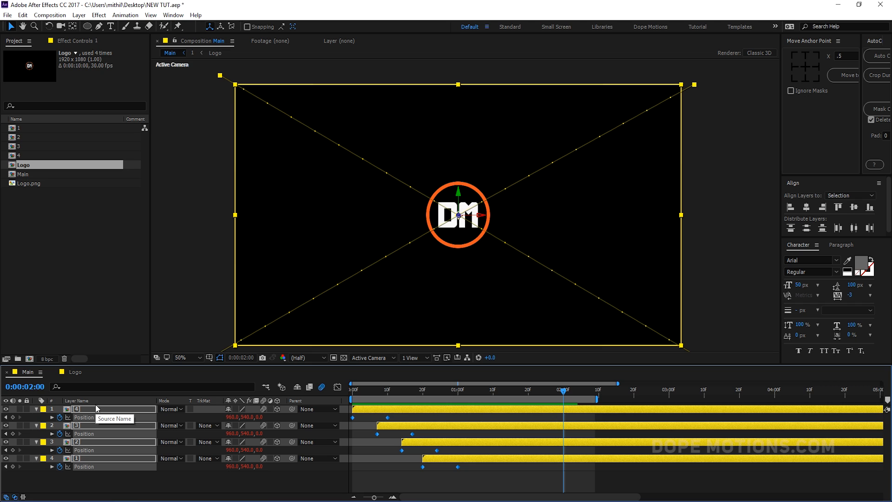
key(alt+bracketright)
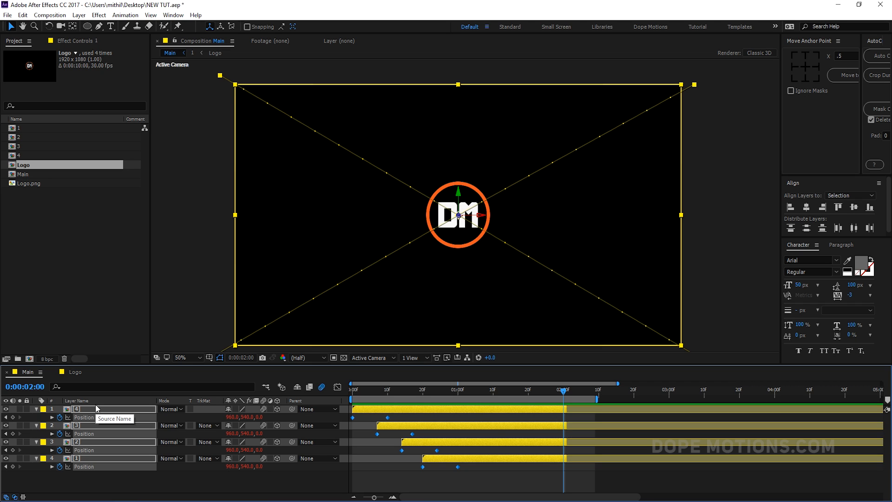
Pre-compose the four selected layers as Animation, moving all attributes into the new composition.
right_click(96, 405)
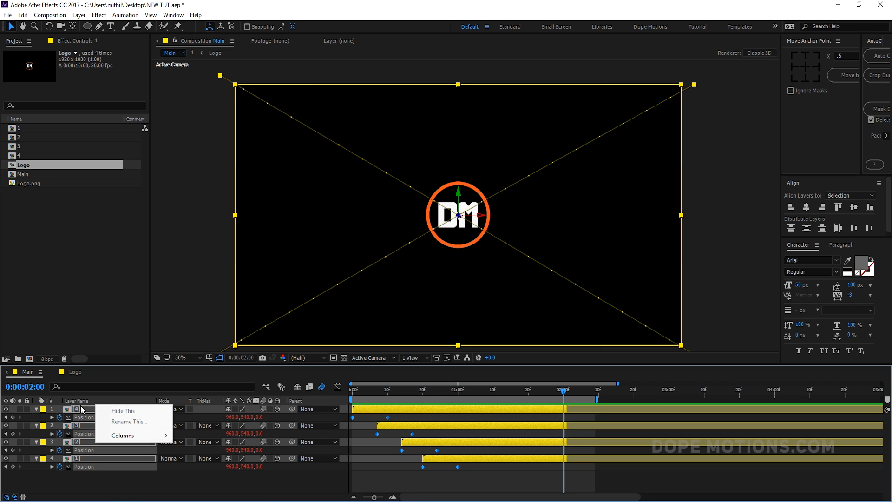
click(113, 318)
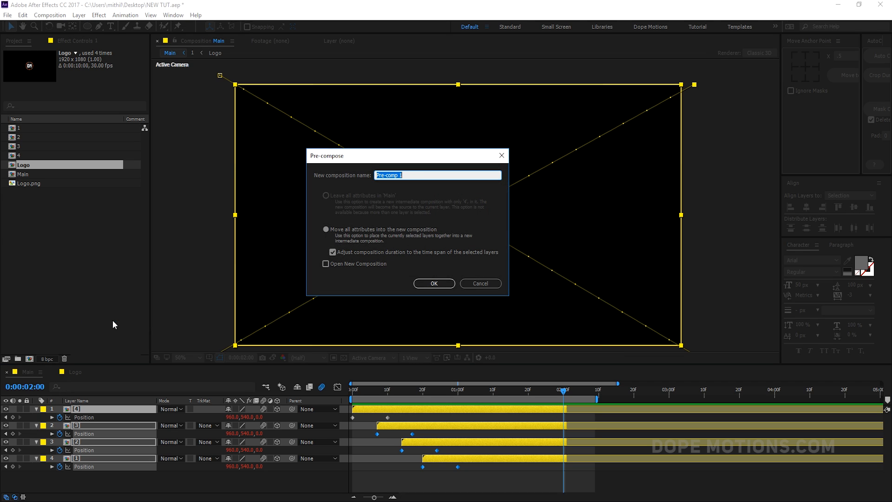
text(Animation)
key(Return)
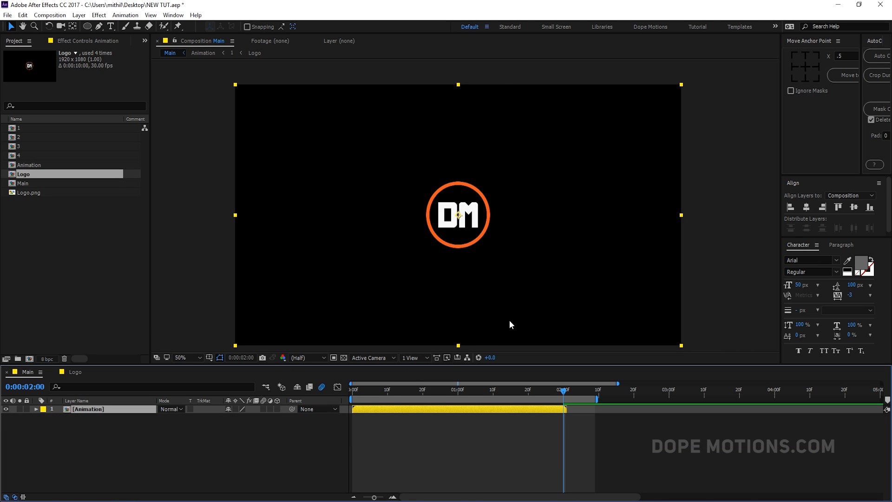
At 0:00:01:12, create a white 1920 x 1080 solid named BG and place it below the Animation layer.
drag(442, 389, 500, 393)
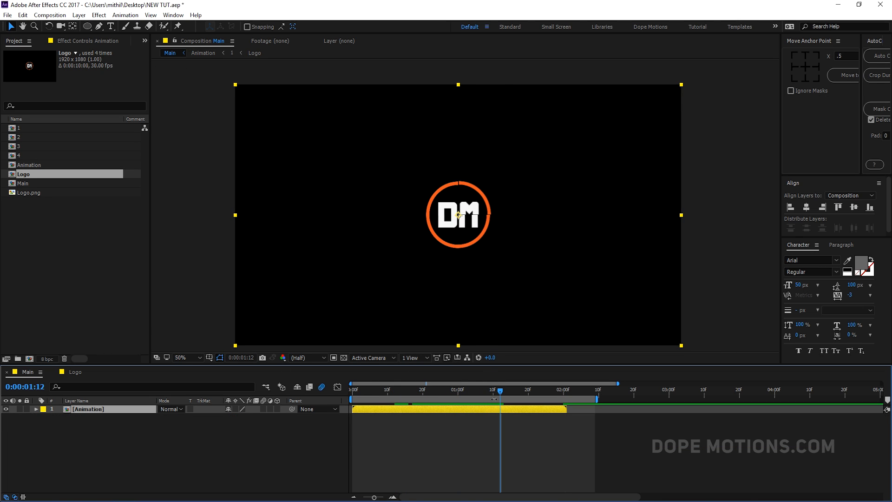
click(170, 447)
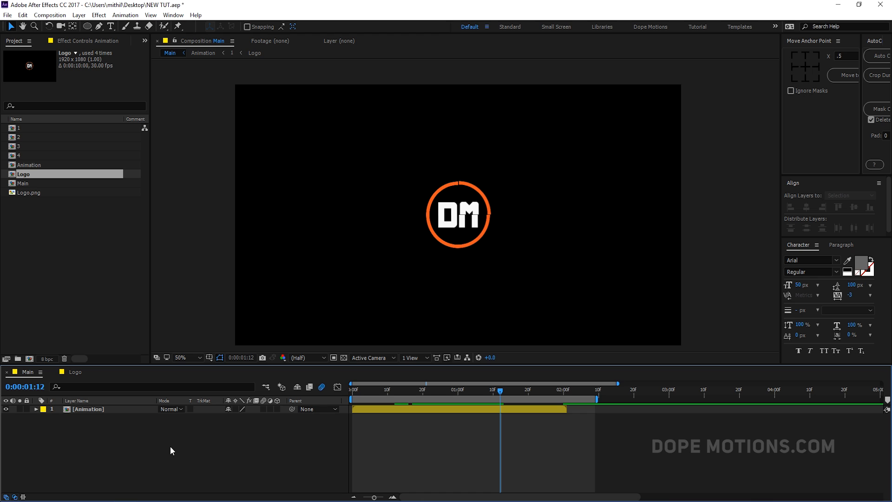
key(ctrl+y)
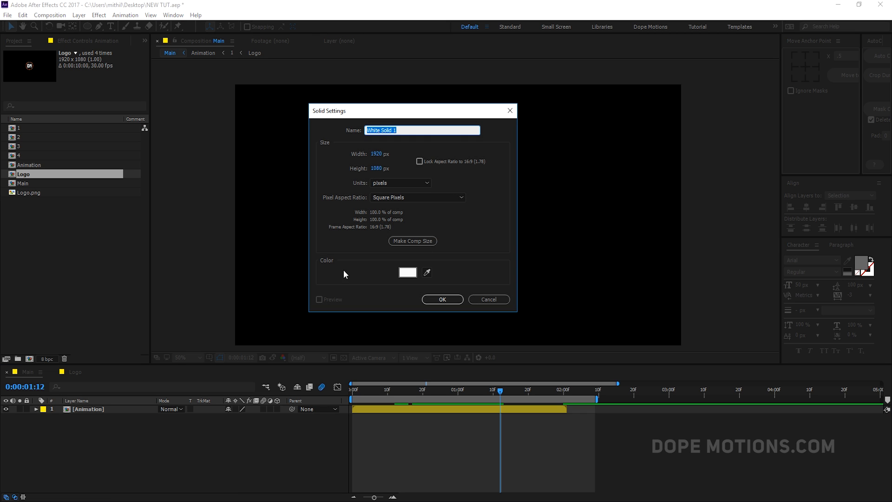
text(BG)
click(441, 300)
drag(79, 409, 85, 439)
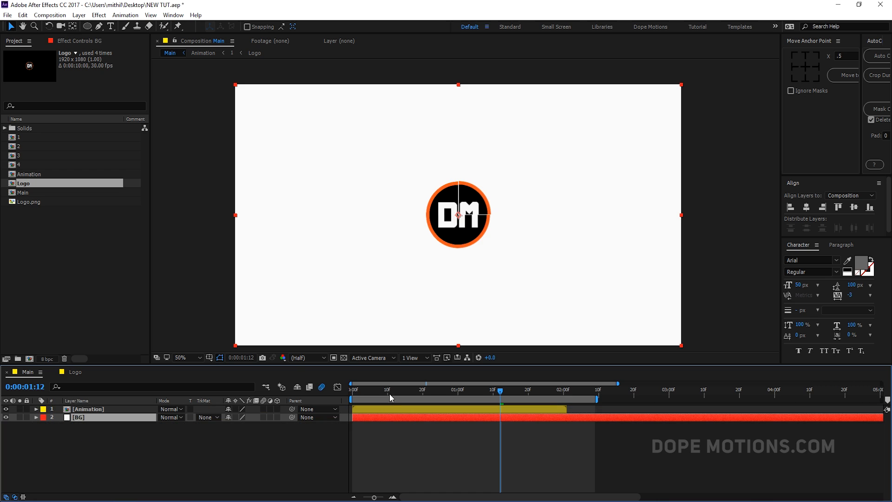
click(99, 411)
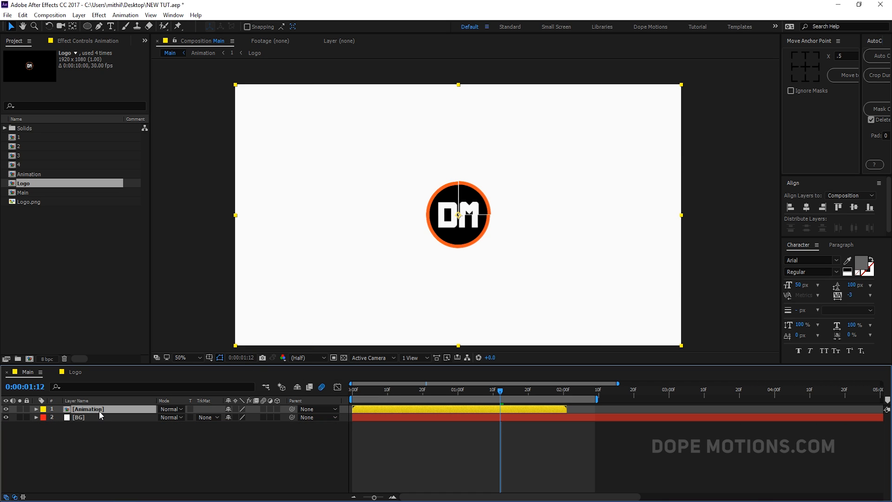
Duplicate the Animation layer and shift the upper copy about 4 frames later.
key(ctrl+d)
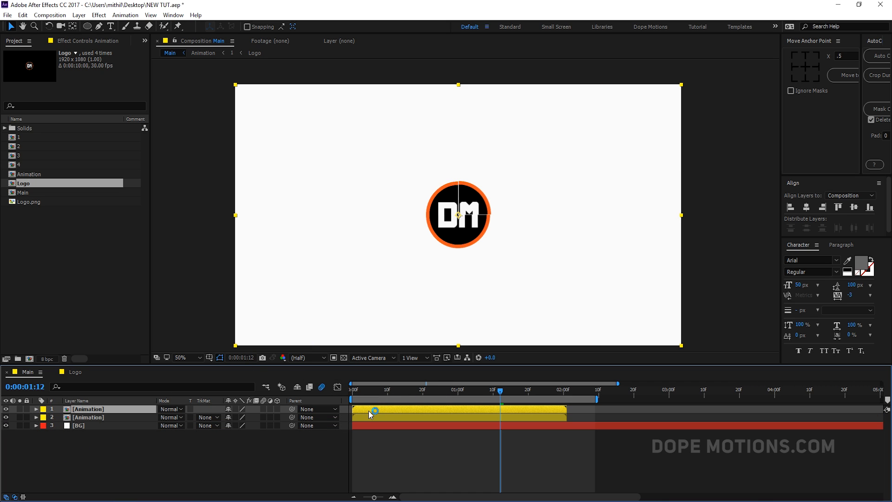
drag(369, 411, 384, 409)
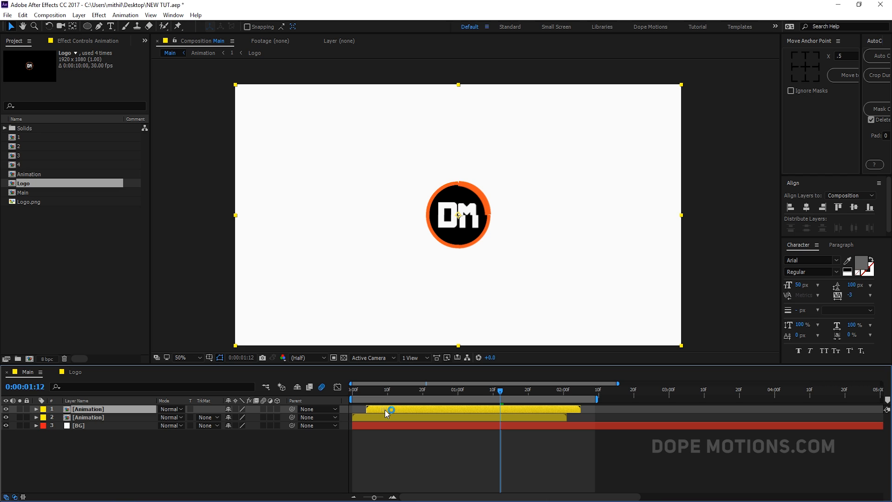
Apply a Fill effect to the lower Animation copy using orange sampled from the logo's ring, and preview from the start.
click(370, 417)
key(ctrl+space)
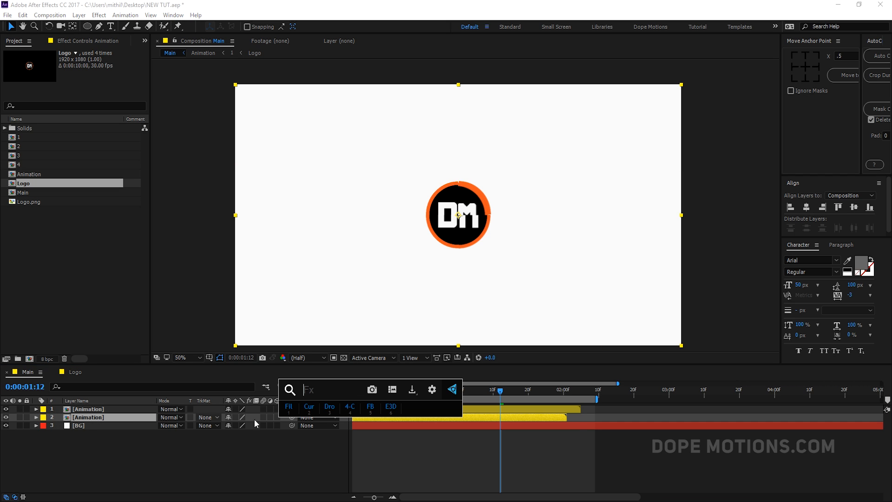
click(288, 408)
click(99, 86)
click(485, 203)
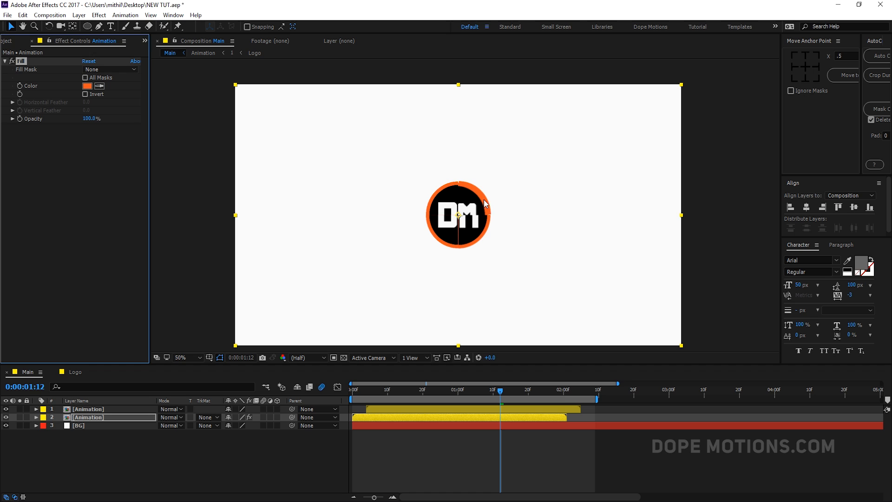
mouse_move(356, 388)
mouse_down()
mouse_move(559, 400)
mouse_move(364, 380)
mouse_move(352, 391)
mouse_up()
key(space)
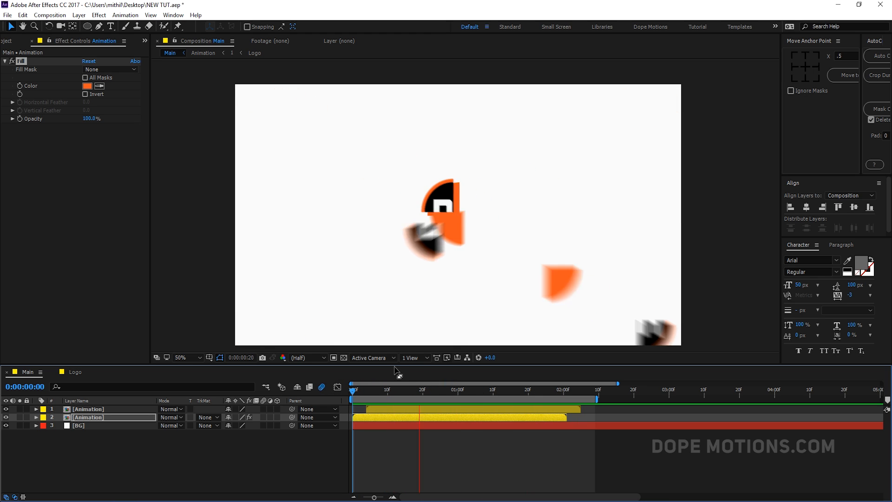
Duplicate the orange-filled Animation layer and shift the upper filled copy about 2 frames later.
drag(353, 391, 444, 392)
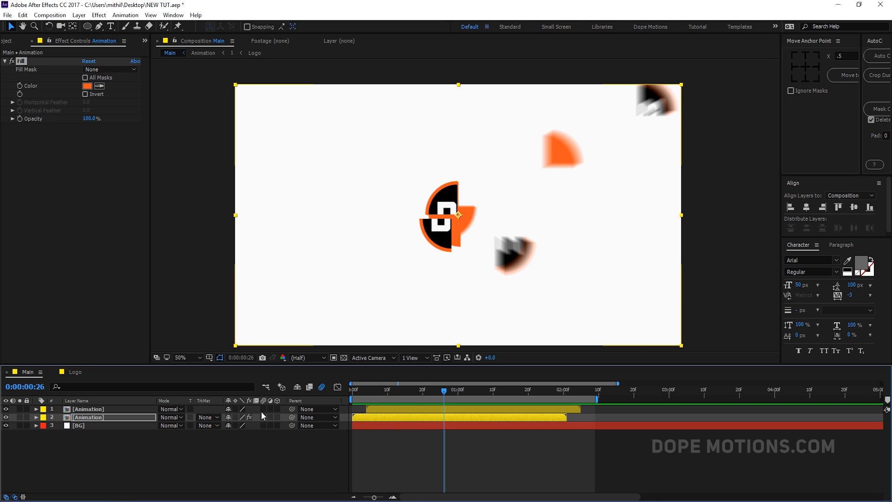
click(79, 418)
key(ctrl+d)
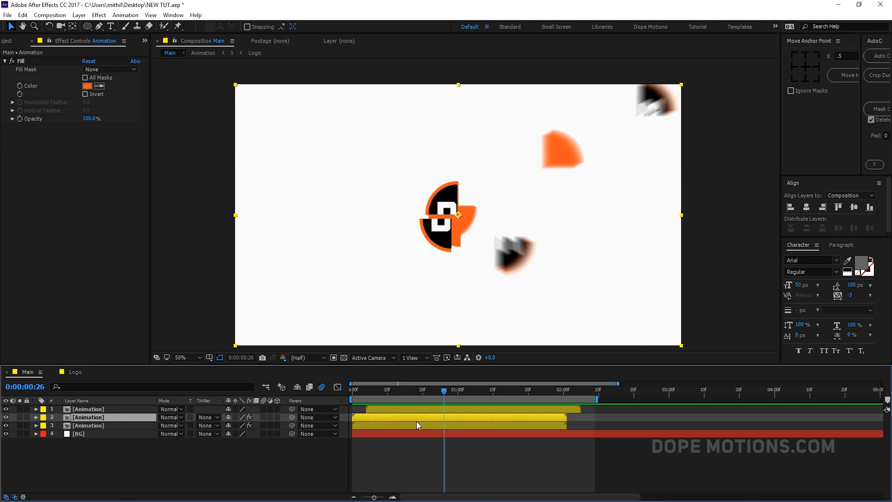
drag(366, 417, 372, 417)
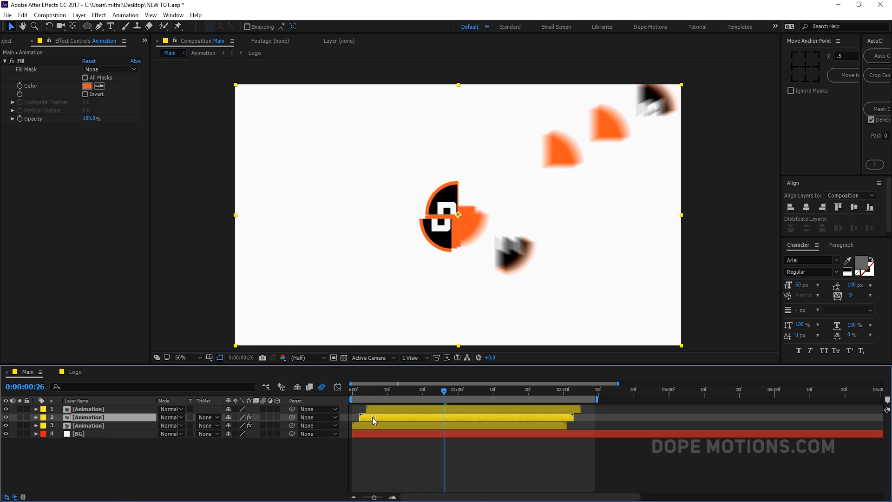
Set the Fill color of the lowest Animation layer to 1C1C1C and preview the animation from the start.
click(361, 422)
click(86, 86)
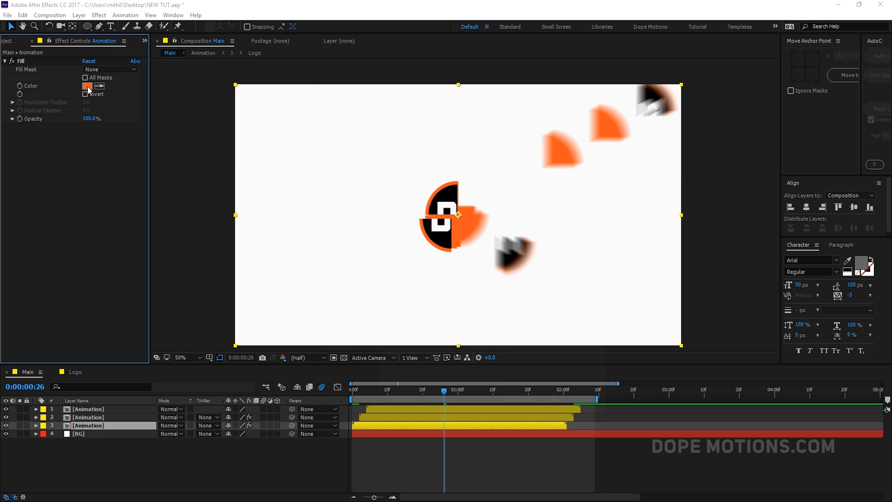
drag(418, 362, 324, 396)
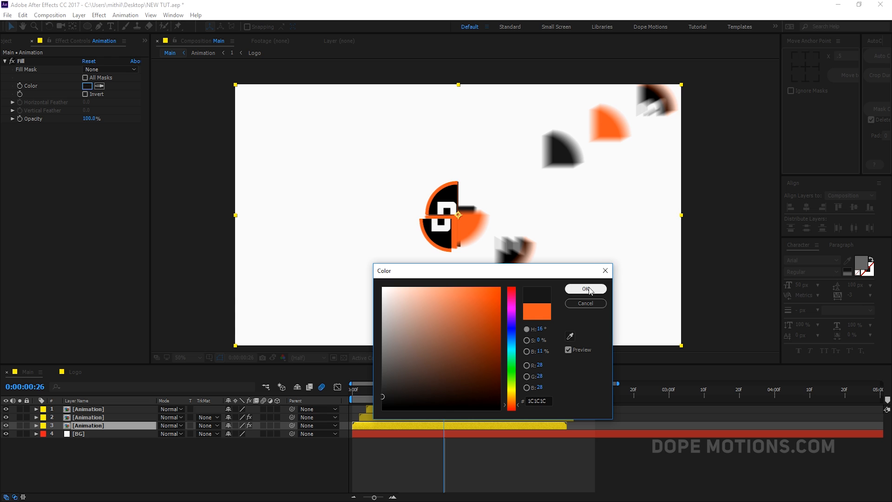
click(588, 289)
key(Home)
key(space)
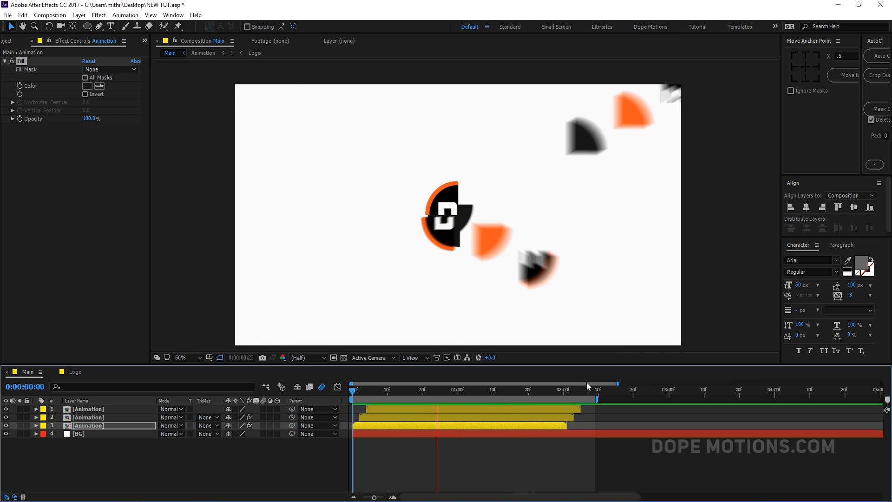
Extend the work area to about 0:00:03:24 and add Logo.png to the Main composition directly above the BG layer.
click(575, 390)
drag(598, 399, 755, 398)
mouse_move(580, 386)
mouse_down()
mouse_move(593, 392)
mouse_move(566, 391)
mouse_up()
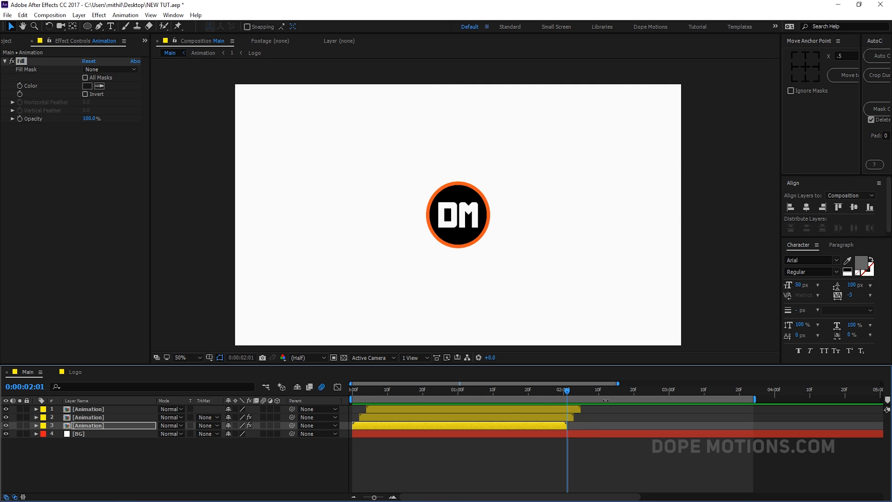
click(17, 39)
drag(28, 202, 122, 428)
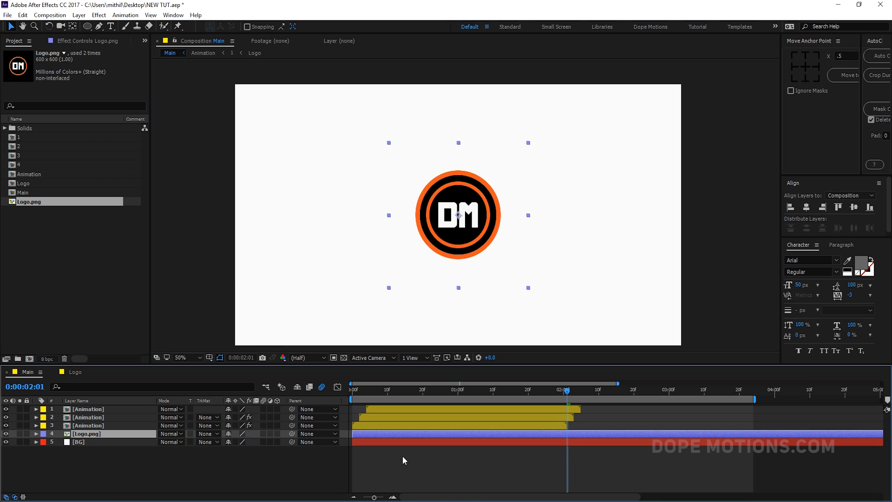
Set the Logo.png layer's scale to 85%.
drag(566, 395, 576, 395)
key(s)
click(255, 442)
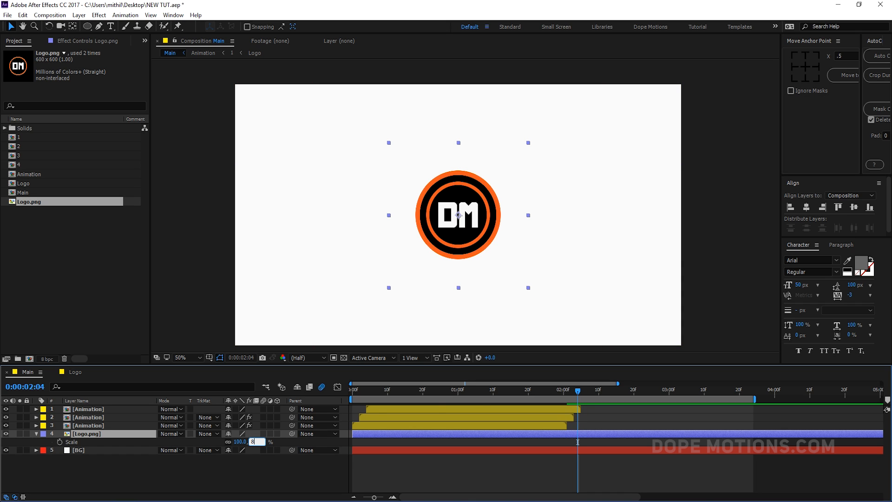
text(85)
click(216, 486)
Trim the start of the Logo.png layer to 0:00:02:01.
drag(575, 390, 568, 391)
click(575, 438)
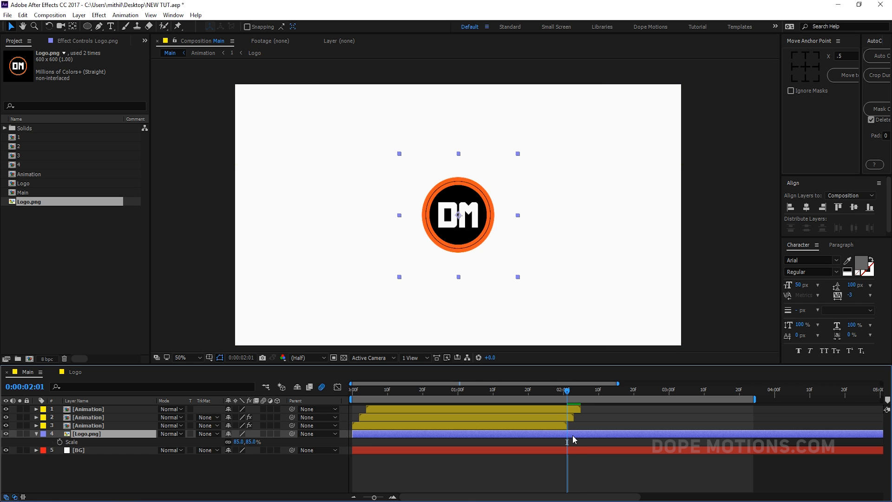
key(alt+bracketleft)
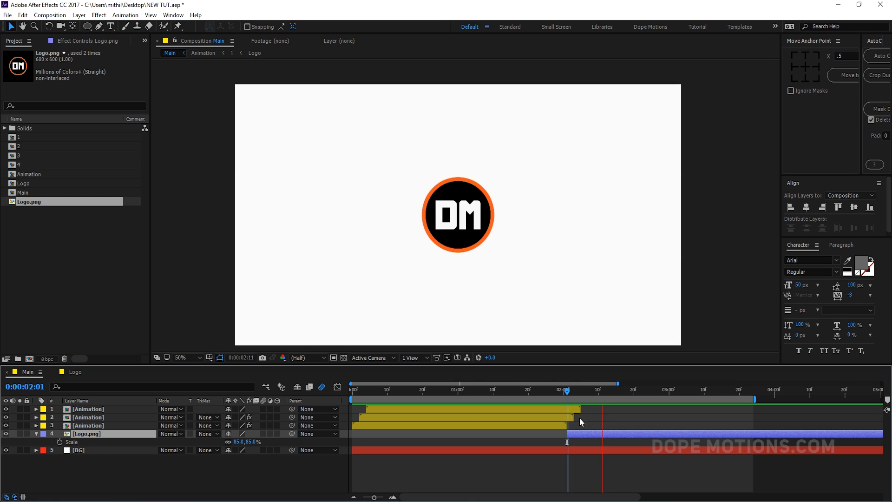
Set the Logo.png layer's scale to 75% so it matches the animated logo's size.
mouse_move(573, 392)
mouse_down()
mouse_move(587, 392)
mouse_move(578, 392)
mouse_up()
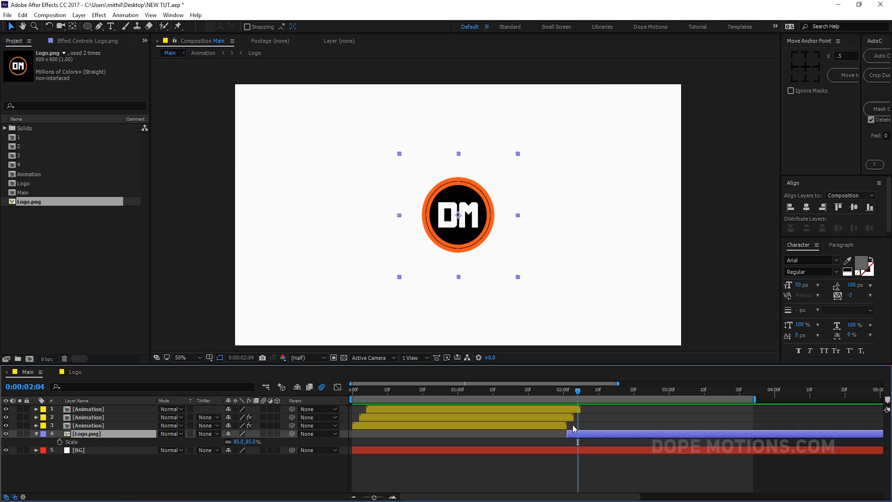
drag(248, 442, 247, 441)
click(252, 442)
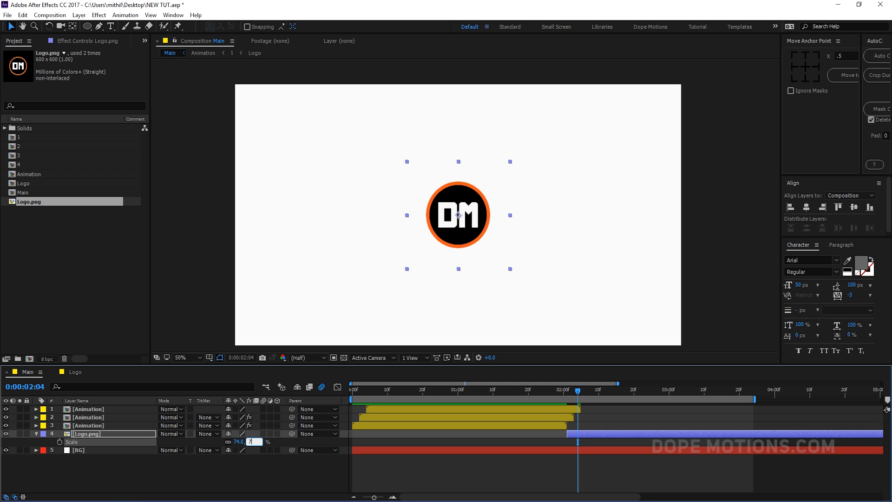
text(75)
click(252, 468)
Move the playhead to 0:00:02:10 and collapse the Logo.png layer's properties.
drag(566, 394, 599, 411)
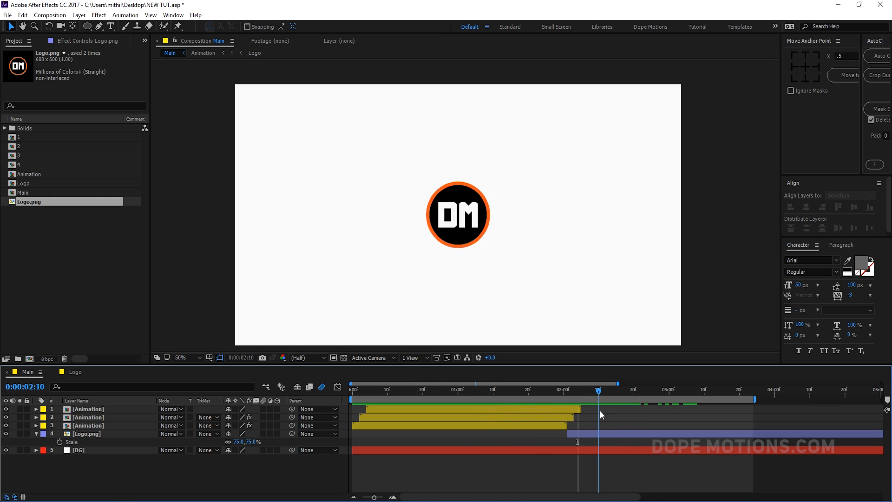
click(74, 435)
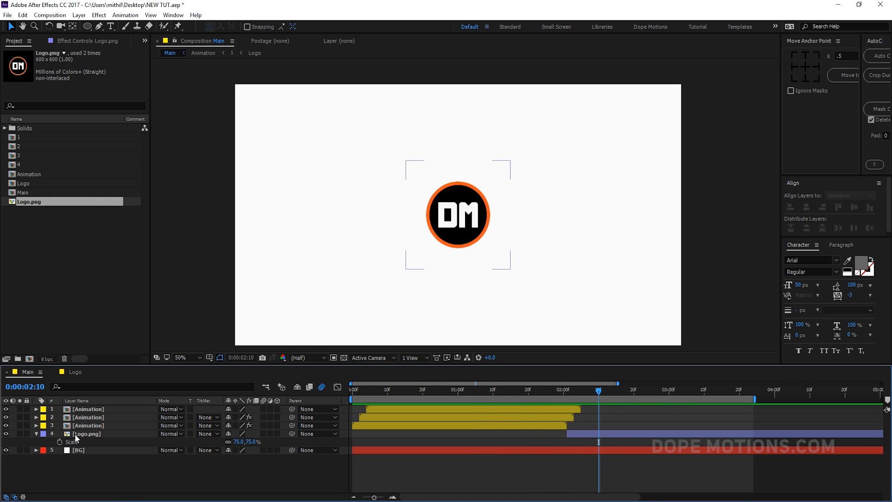
click(74, 434)
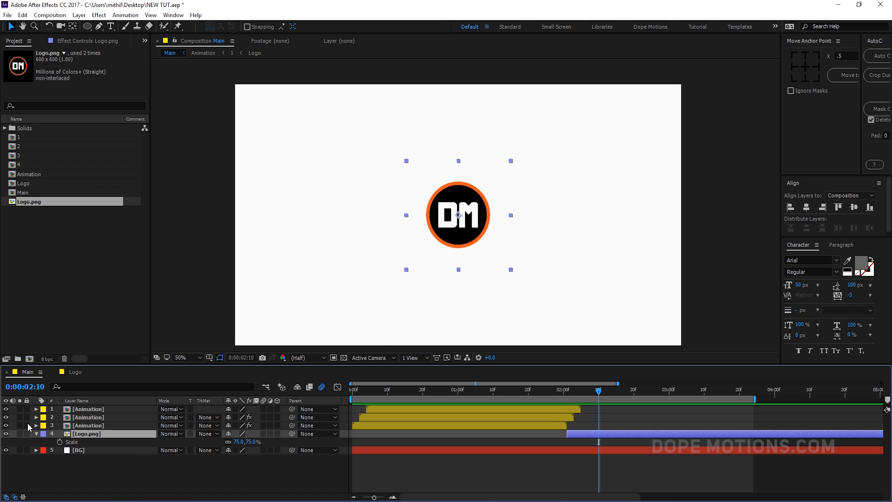
click(36, 434)
click(83, 464)
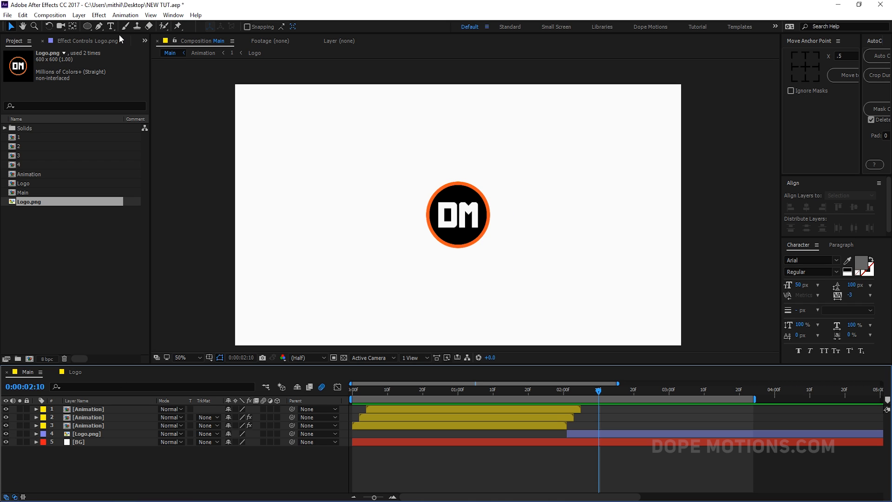
click(111, 27)
click(374, 259)
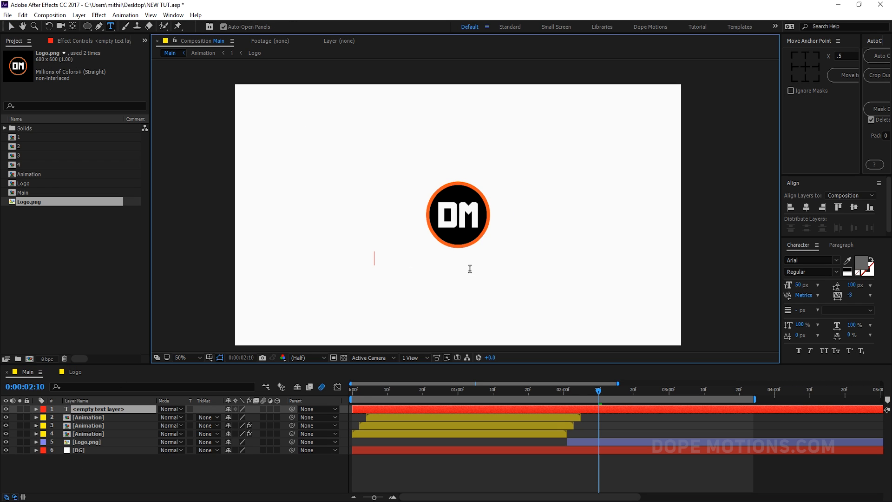
text(WWW.)
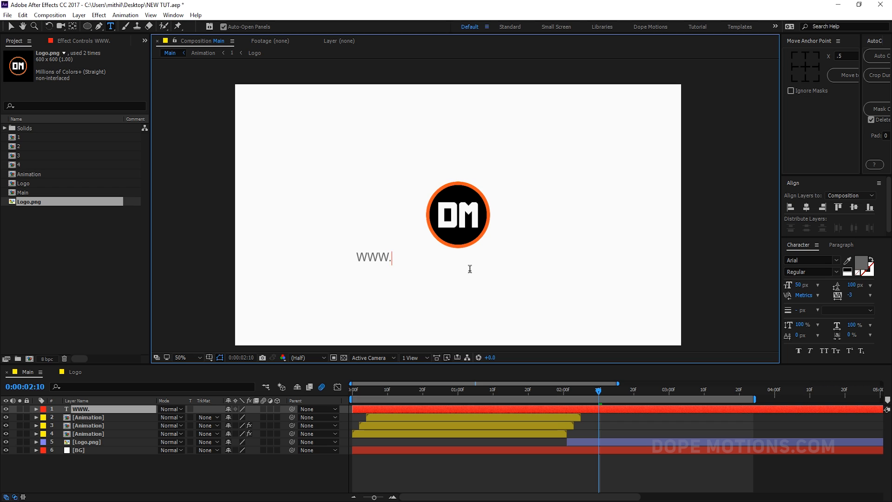
text(DOPEMOTIO)
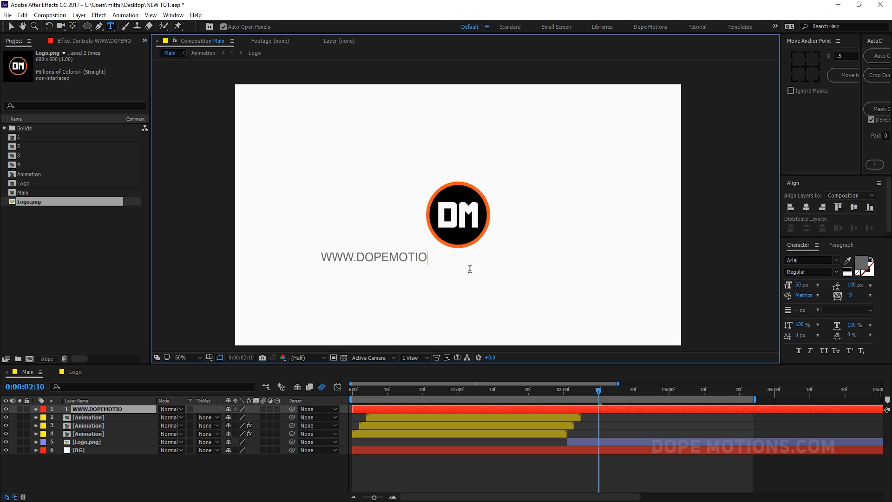
text(NS.COM)
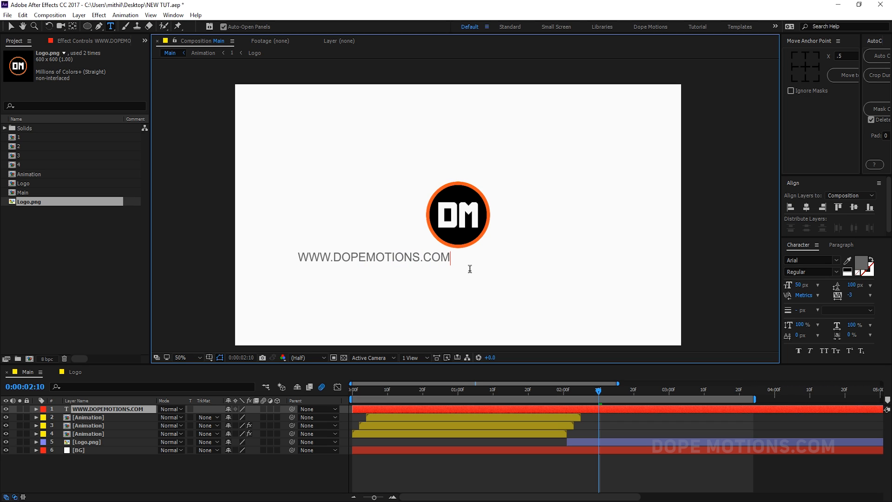
click(9, 28)
Set the website text's font to Bebas Kai and its tracking to 150.
click(818, 259)
text(Bebas Kai)
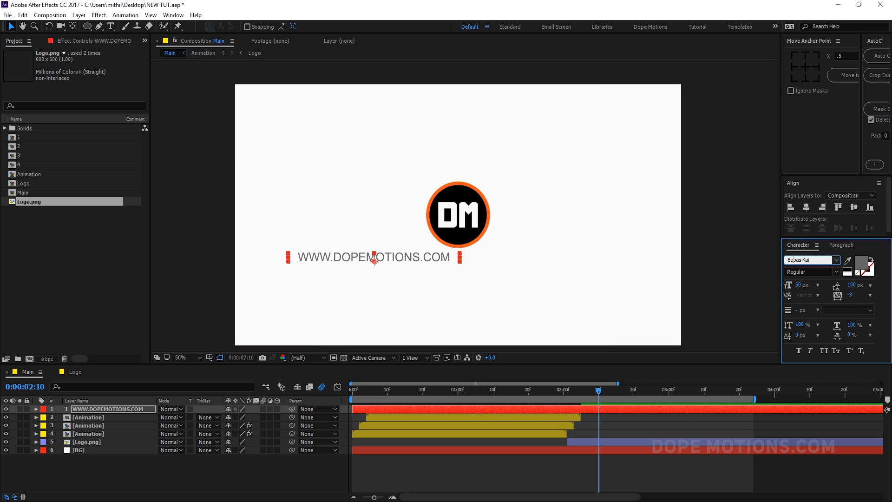
key(Caps_Lock)
key(Caps_Lock)
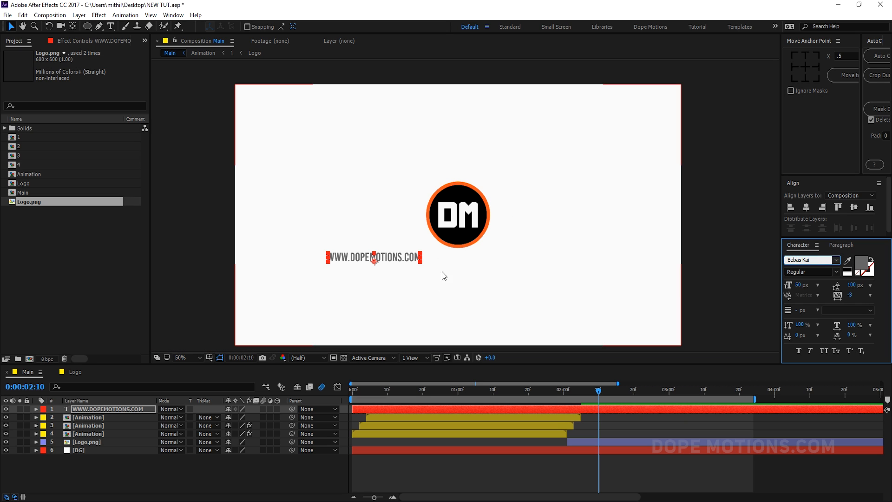
drag(851, 299, 884, 257)
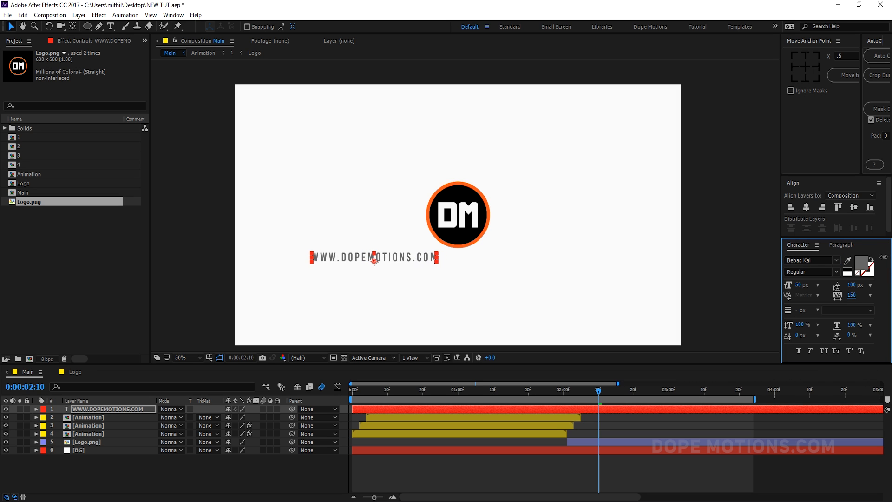
Color the website text 333333 and center it horizontally in the composition.
click(860, 268)
text(222222)
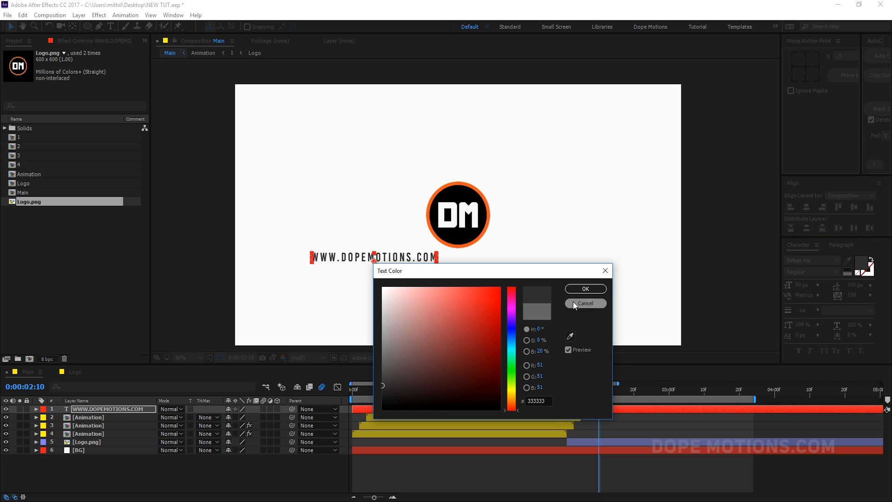
click(585, 288)
click(809, 207)
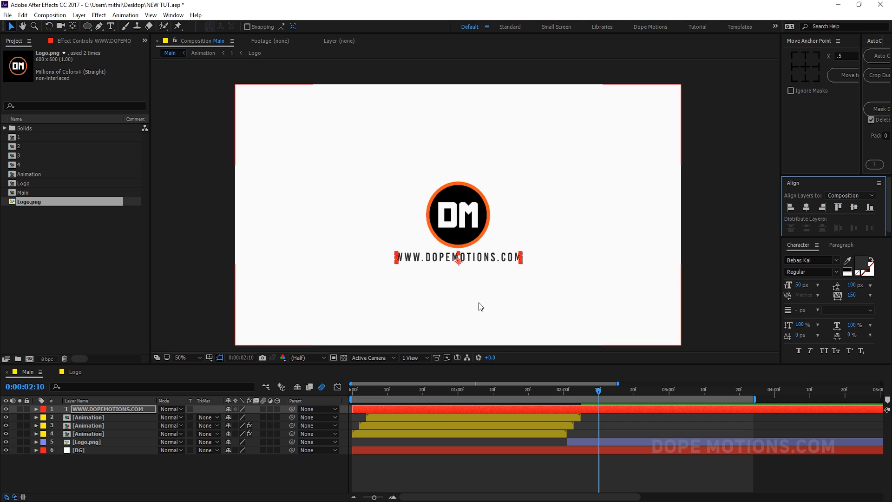
click(246, 459)
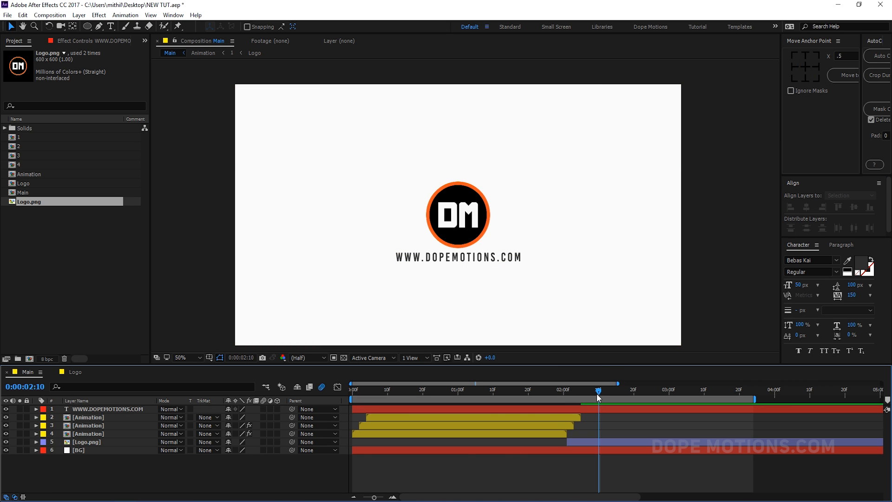
Add Position keyframes at 0:00:02:10 to the website text and Logo.png layers, and move the playhead to 0:00:03:10.
click(53, 451)
click(88, 442)
ctrl+click(96, 410)
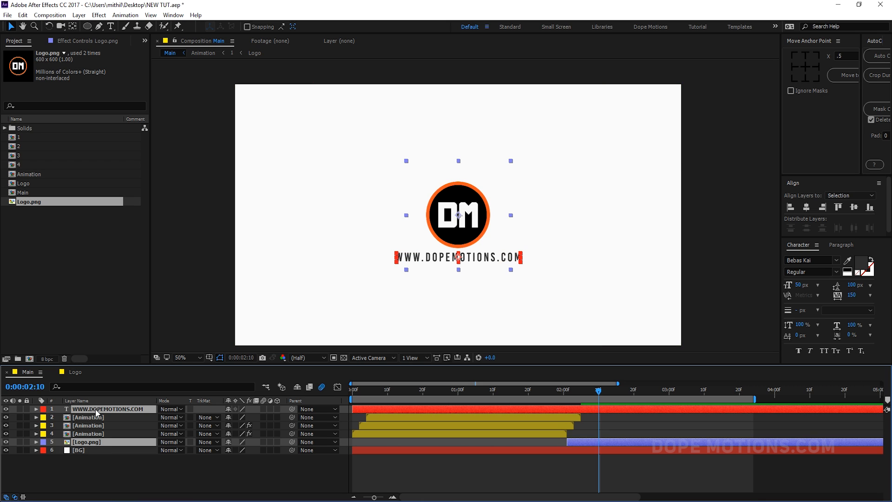
key(p)
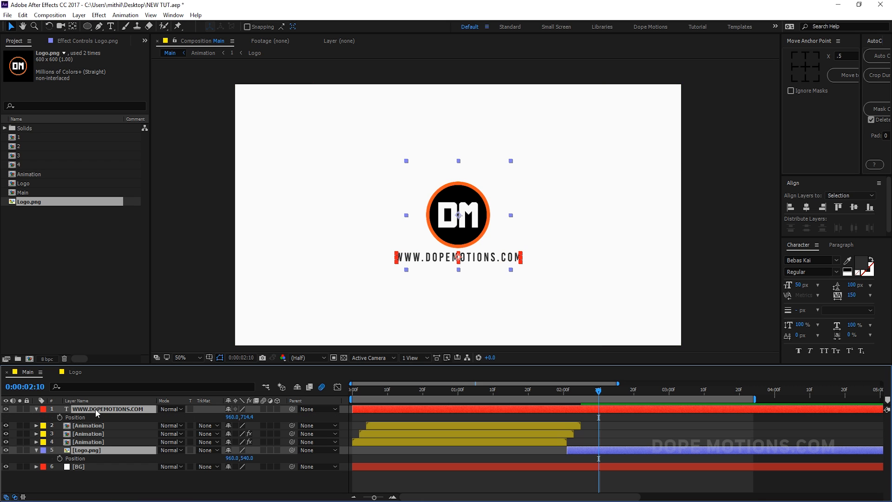
click(60, 417)
drag(602, 395, 704, 405)
click(678, 419)
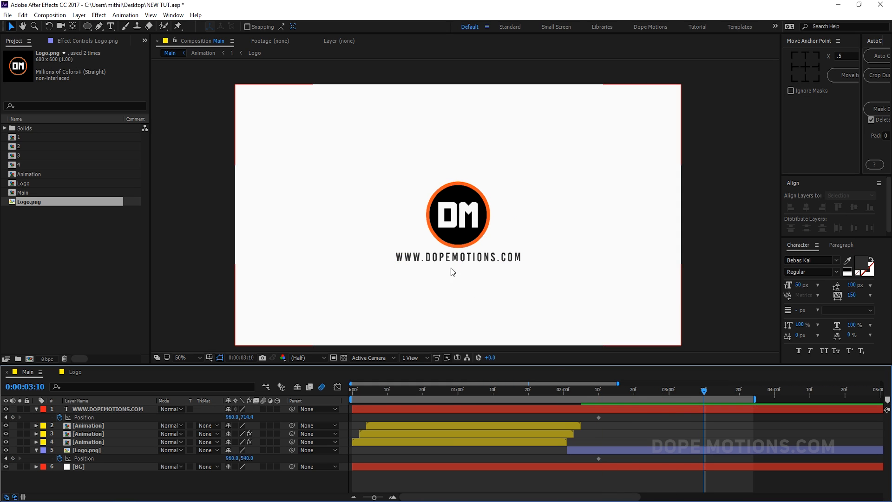
Show the title/action safe guides, and at 0:00:03:10 raise the logo to Y 454 and the website text to Y 638.4.
key(apostrophe)
click(470, 226)
drag(467, 227, 468, 200)
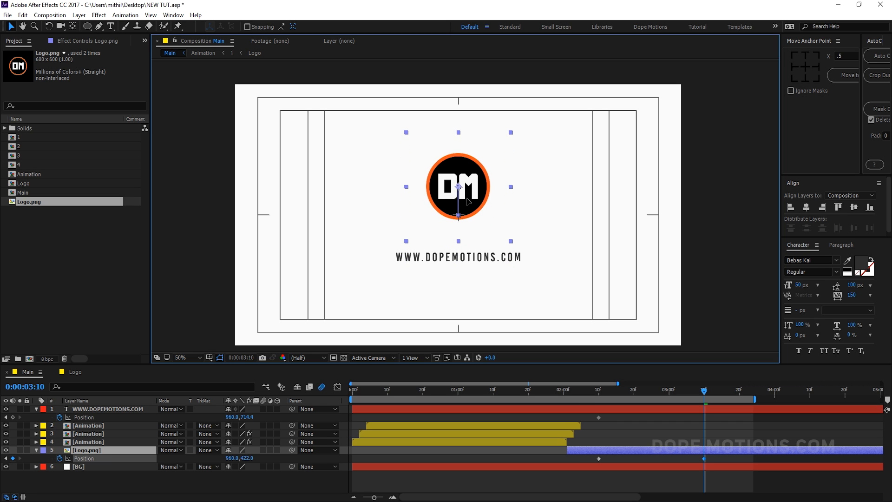
click(467, 261)
drag(468, 262, 464, 241)
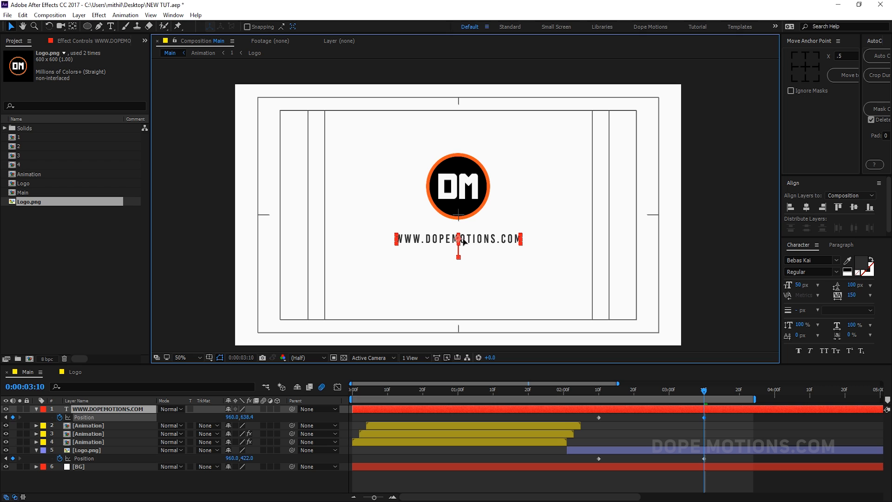
click(470, 203)
drag(468, 194, 468, 202)
click(635, 418)
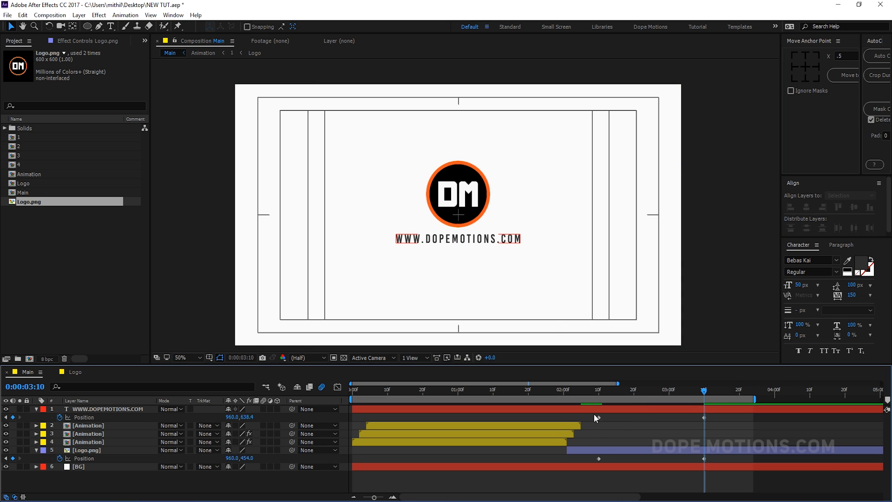
Animate the website text's Opacity from 0% at 0:00:02:10 to 100% at 0:00:03:10 and preview the result.
click(599, 395)
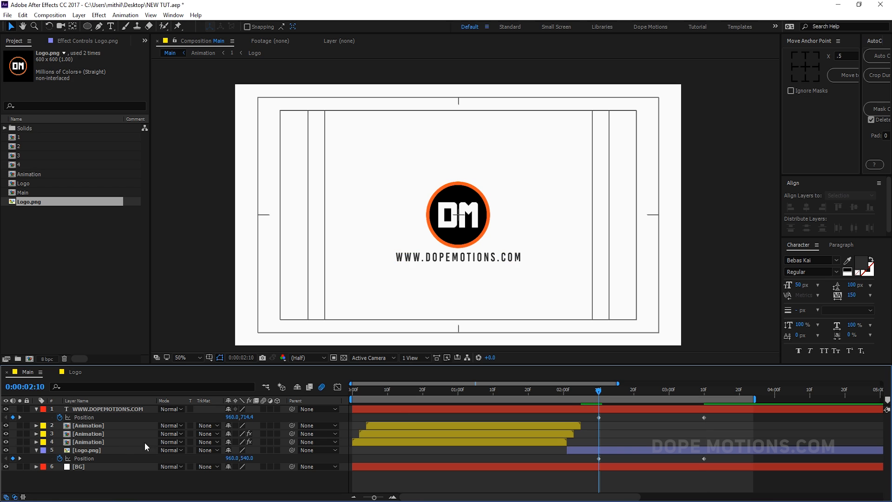
click(103, 450)
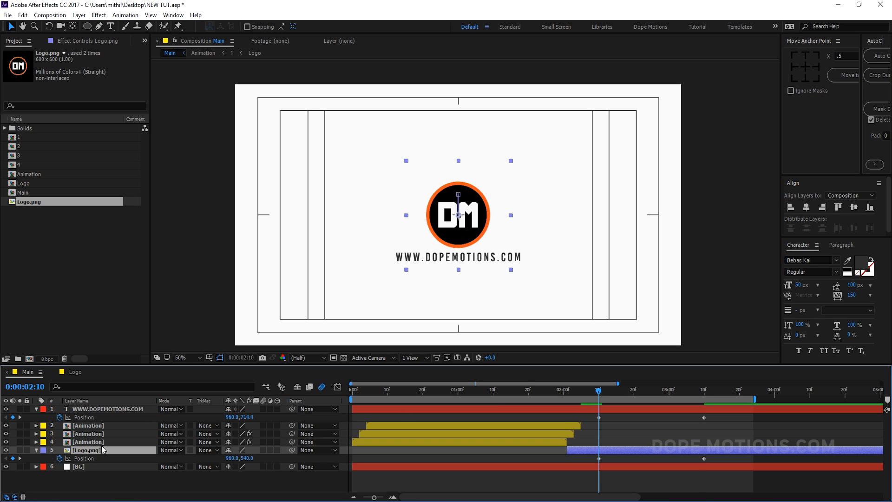
click(84, 411)
key(t)
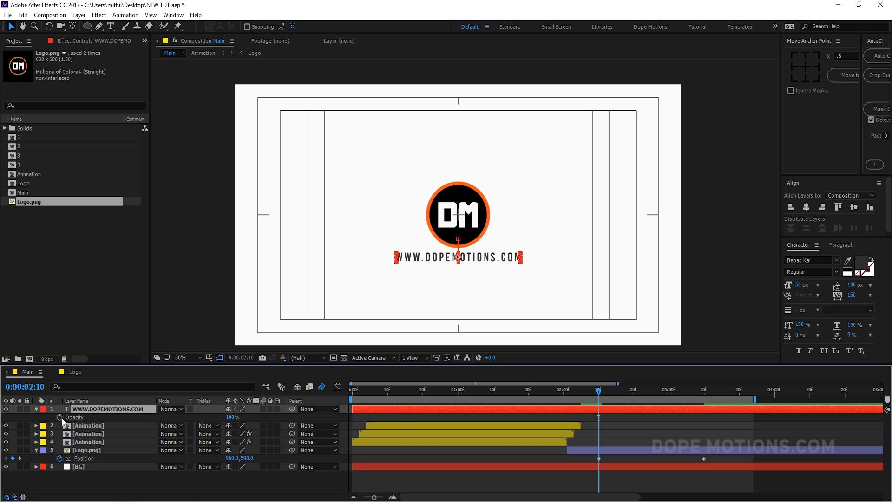
click(59, 417)
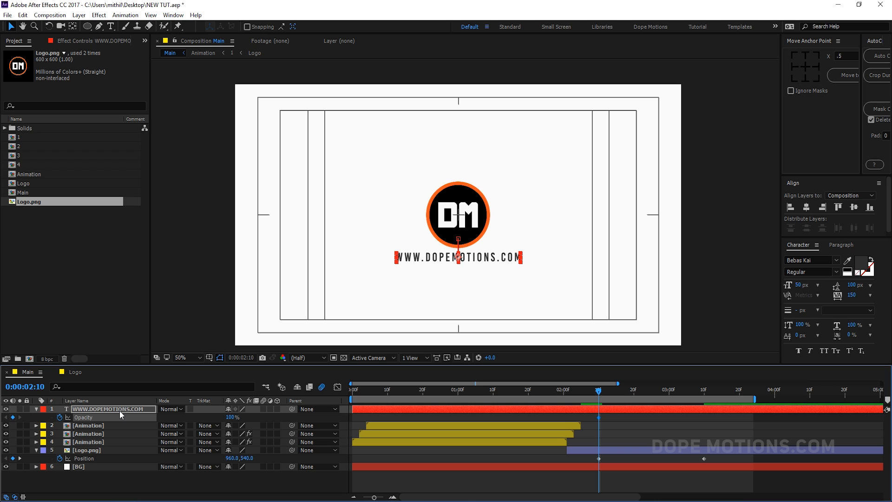
key(shift+p)
drag(599, 426, 704, 437)
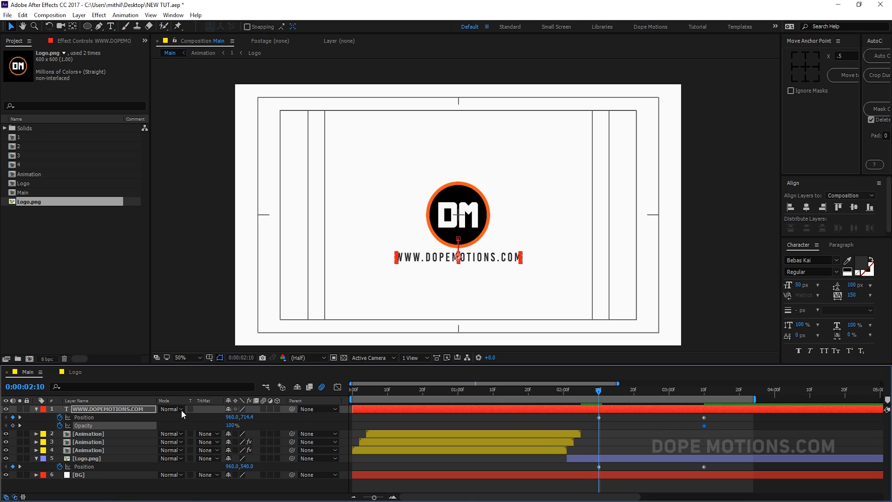
drag(231, 426, 131, 428)
key(space)
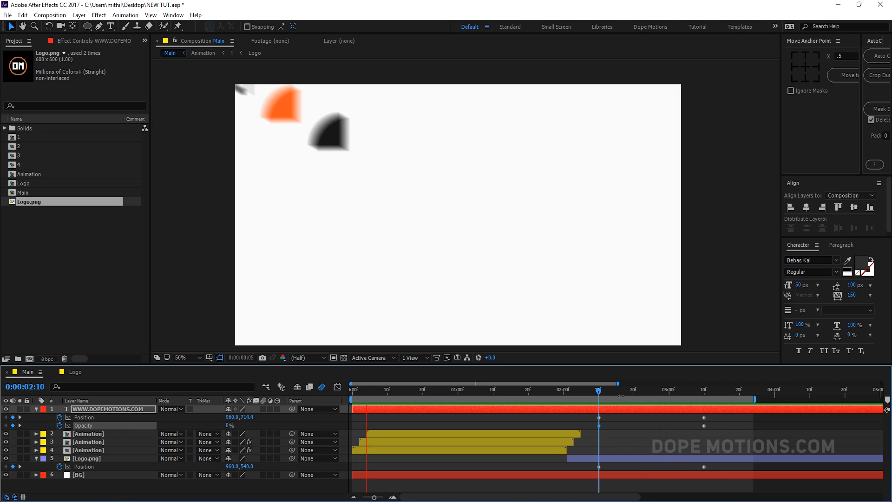
Easy Ease all the text and logo keyframes, and shape their speed curves to peak early with a long ease-out.
click(652, 391)
drag(719, 417, 584, 476)
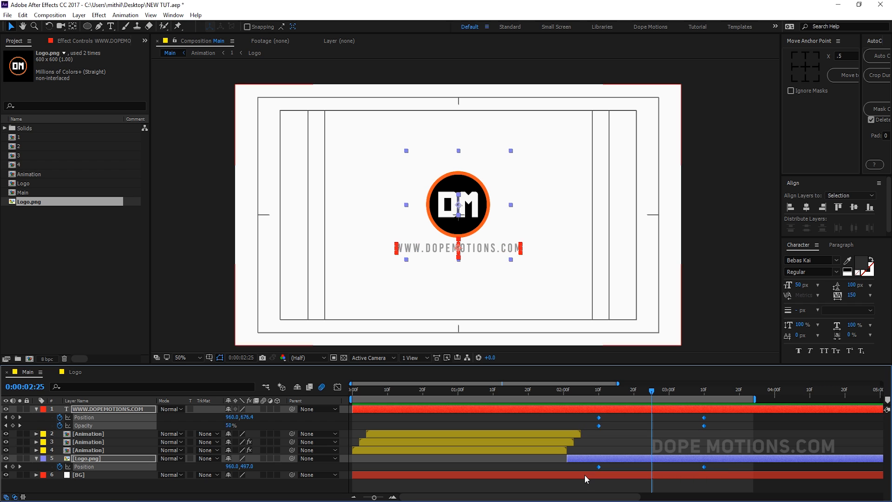
key(F9)
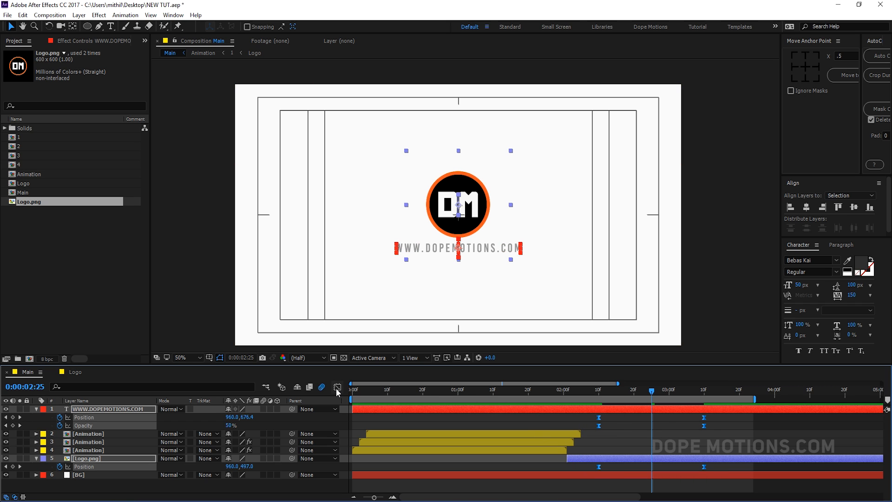
click(338, 388)
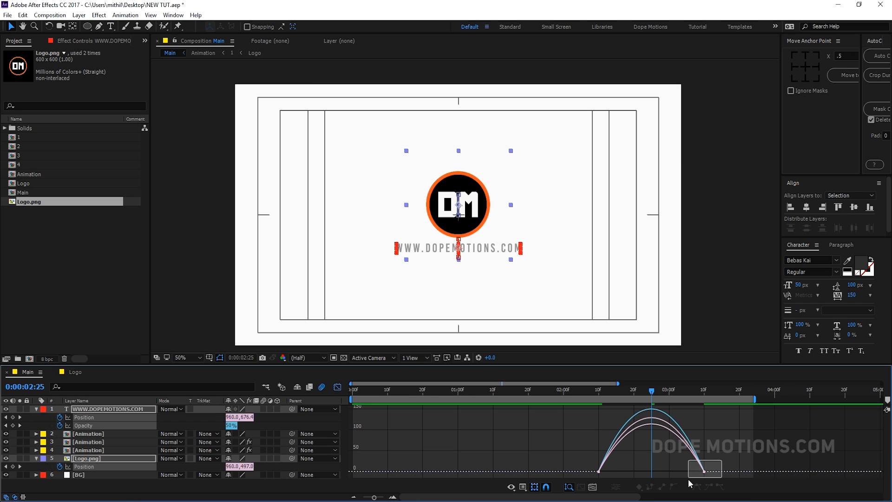
drag(693, 473, 638, 477)
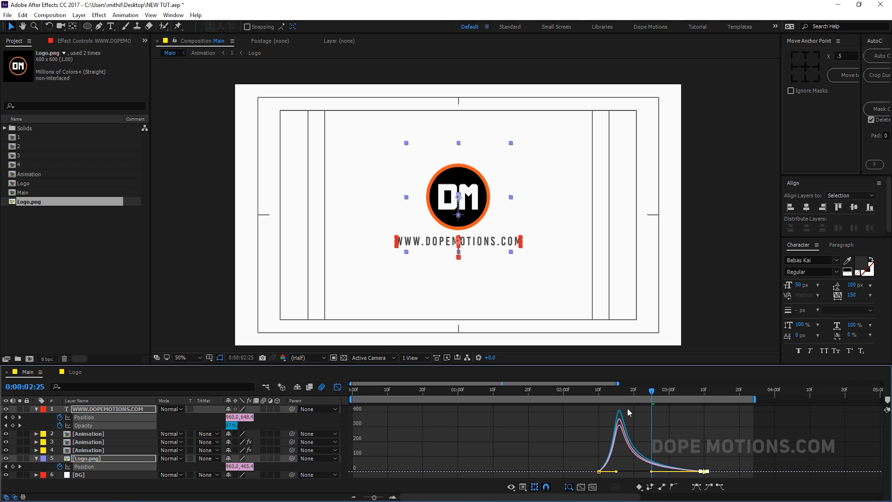
click(596, 390)
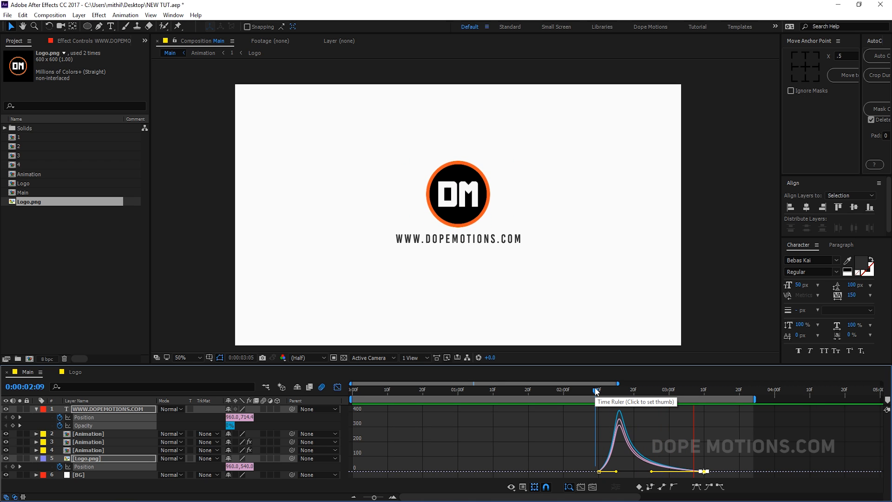
Reshape only the website text's Opacity speed curve to peak midway between its two keyframes, and preview the animation.
click(338, 388)
click(709, 449)
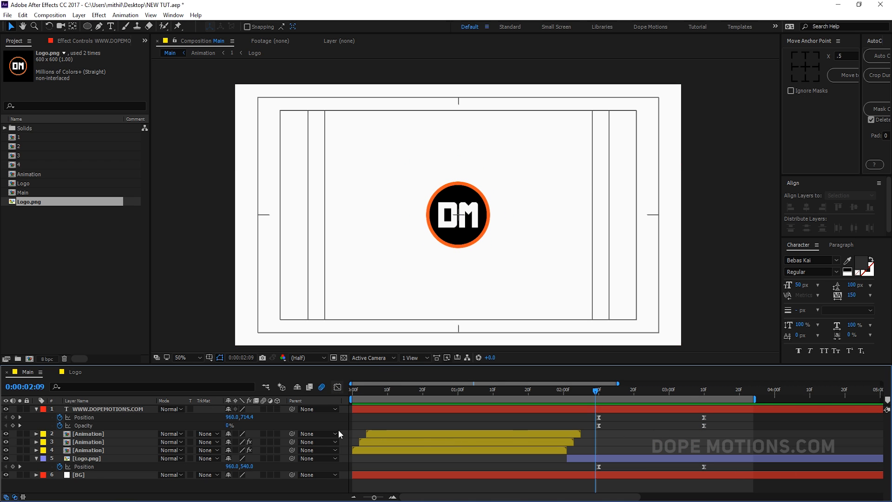
drag(716, 422, 570, 436)
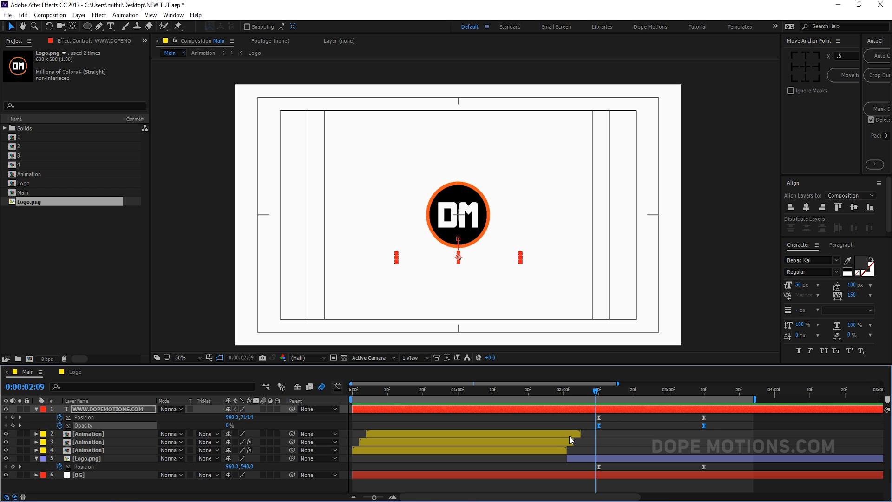
click(342, 386)
drag(617, 473, 668, 473)
key(space)
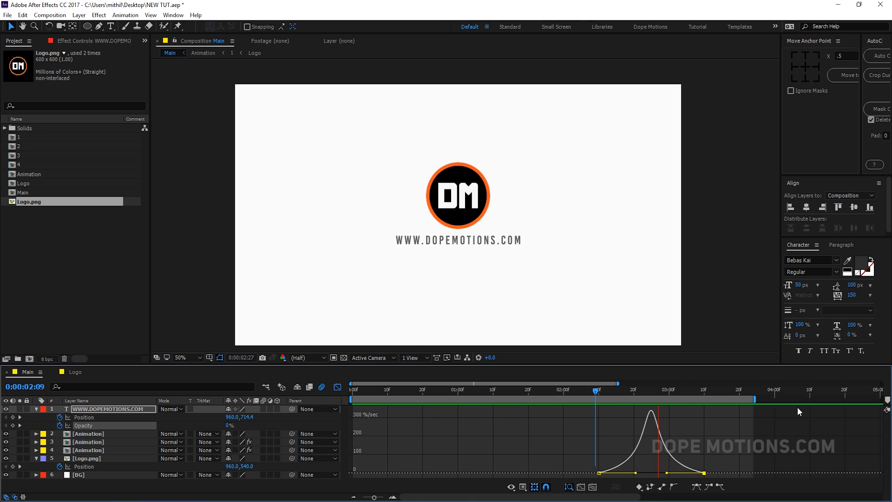
key(space)
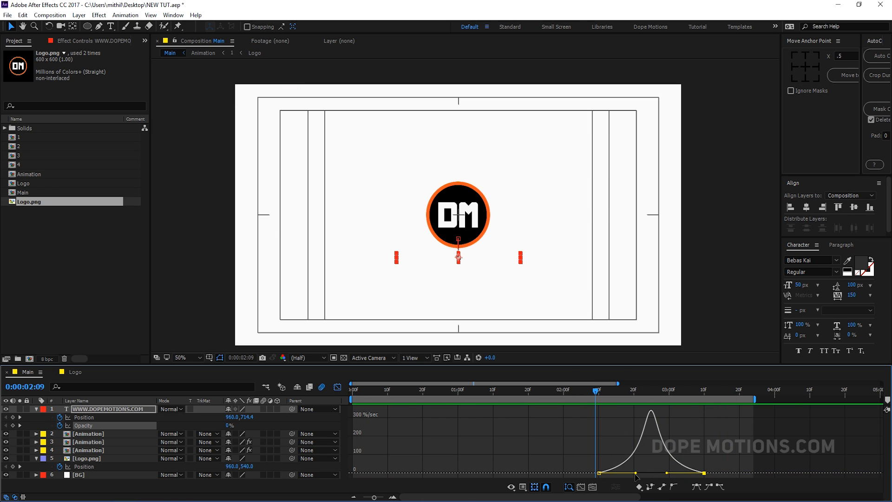
Fine-tune the influence handles of the text's Opacity speed curve so it peaks just after 0:00:02:25, and preview from 0:00:02:10.
drag(636, 473, 674, 472)
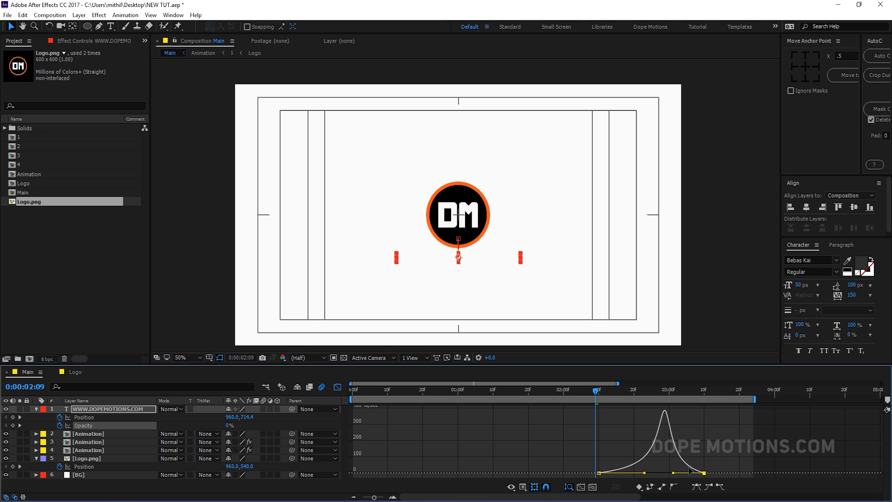
key(space)
click(652, 394)
drag(645, 473, 635, 473)
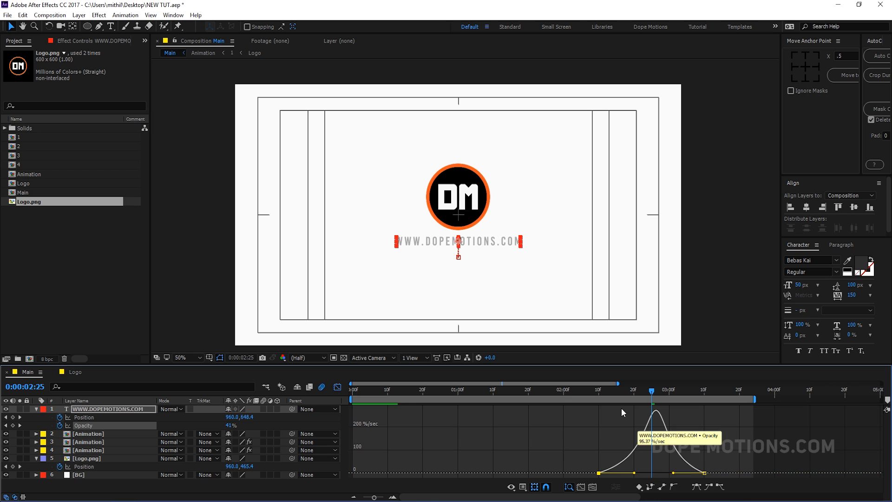
click(599, 393)
key(space)
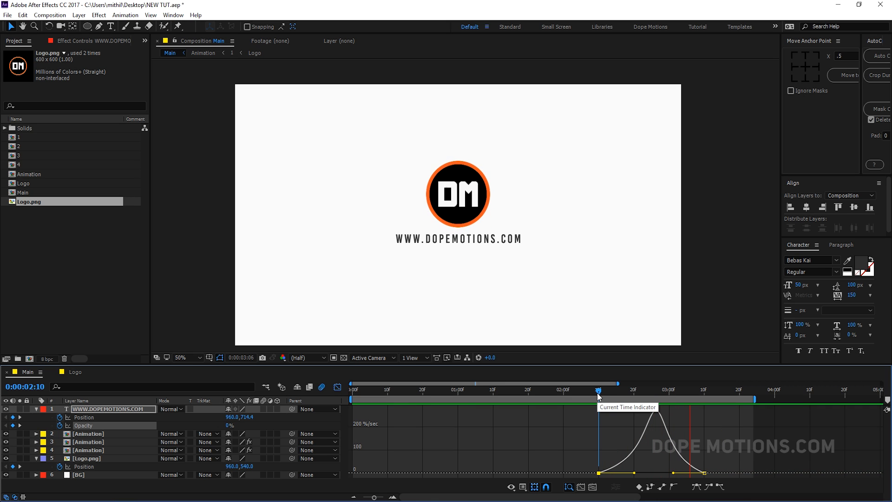